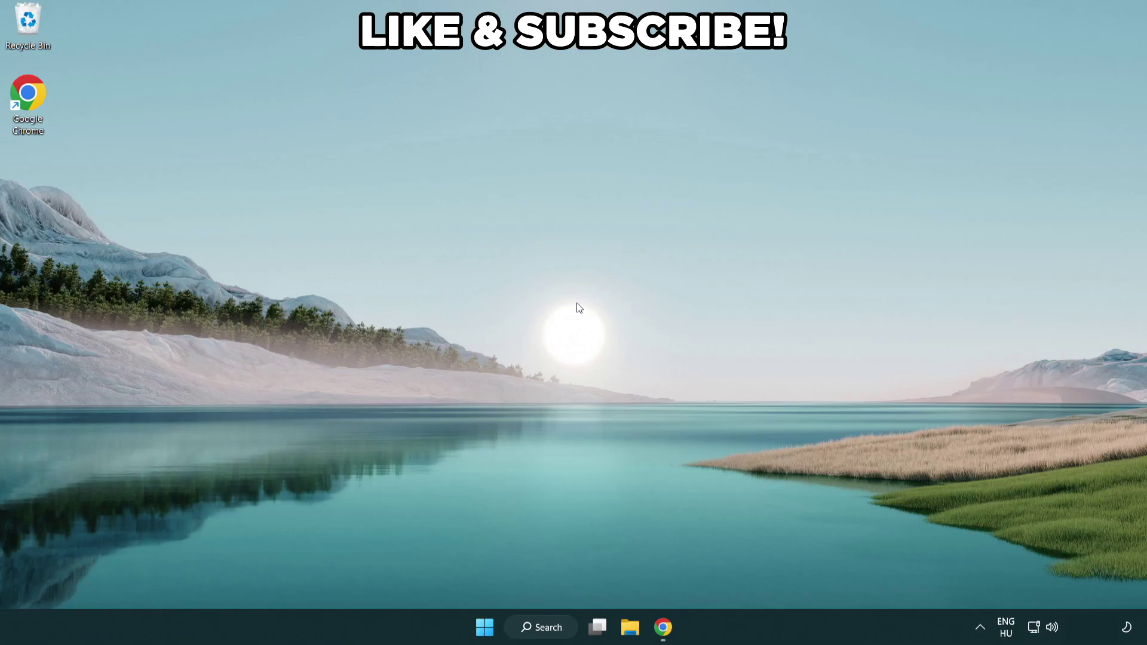
Search Windows for 'edit power plan' to bring up the power plan editor
click(557, 626)
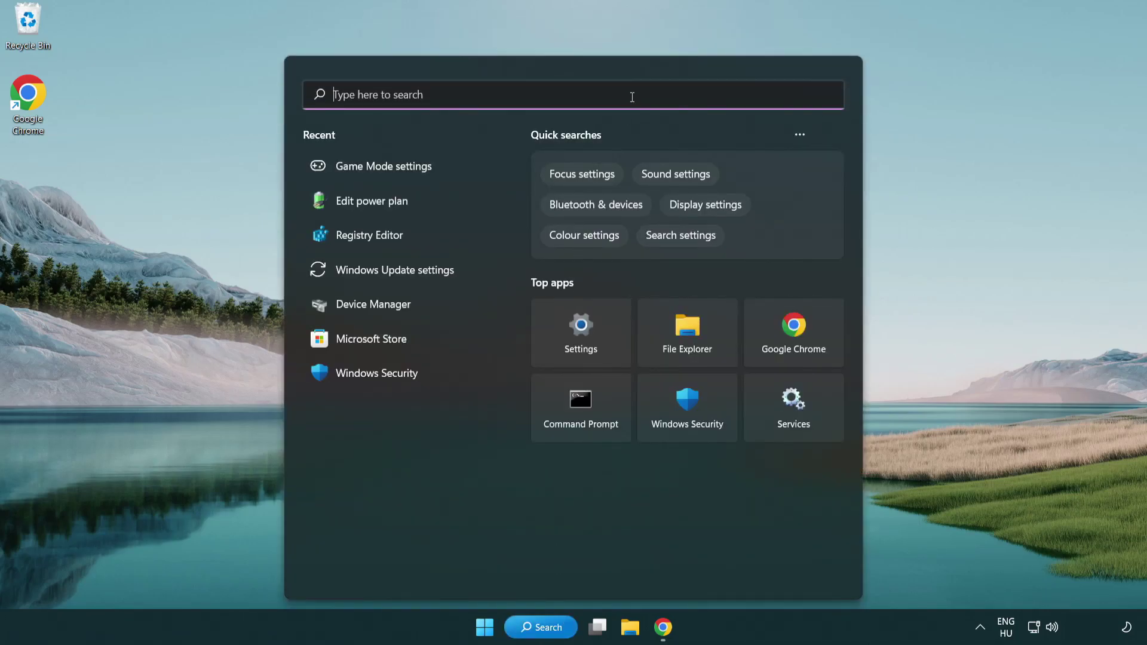
text(edit power )
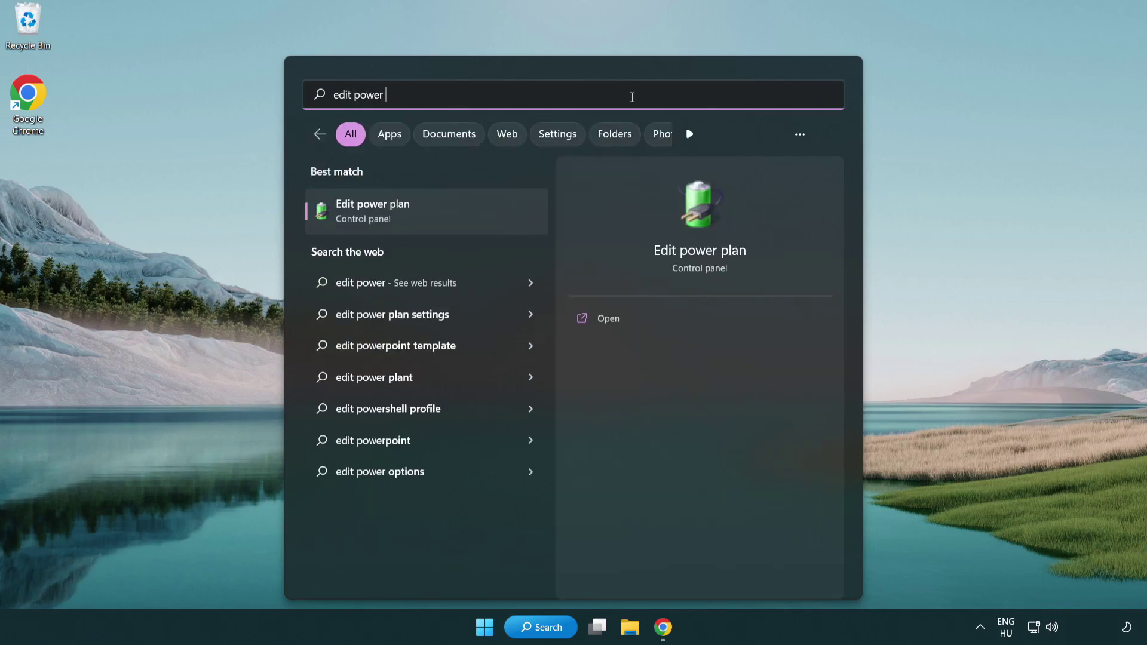
text(plan)
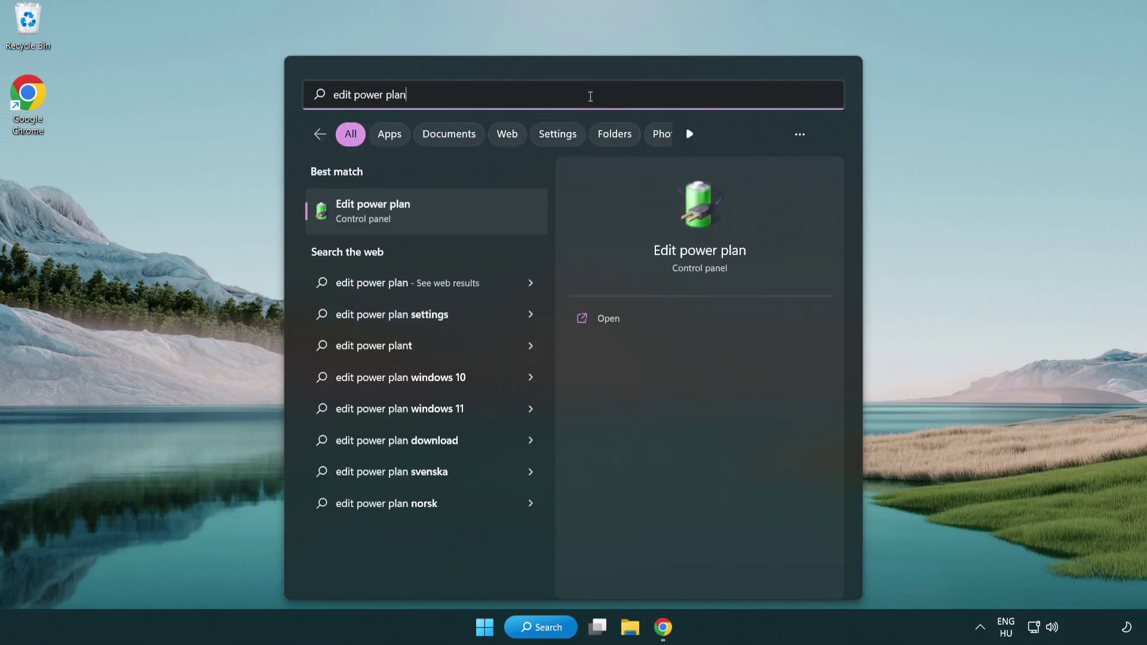
Make High performance the active power plan in Power Options, then close the window
click(432, 217)
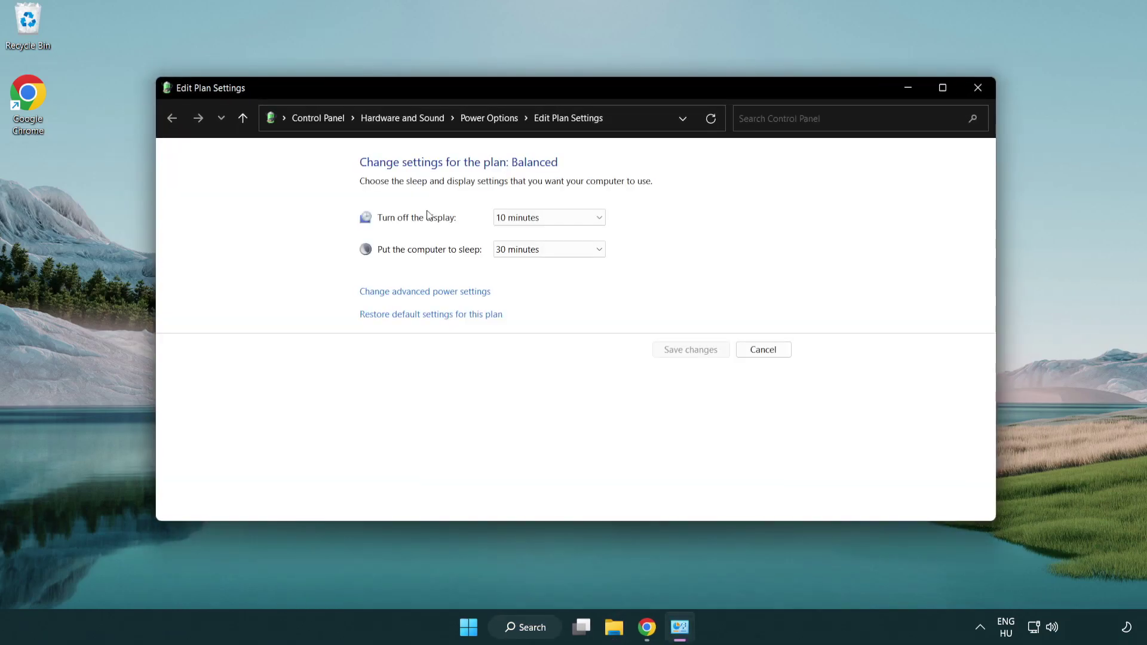
click(499, 130)
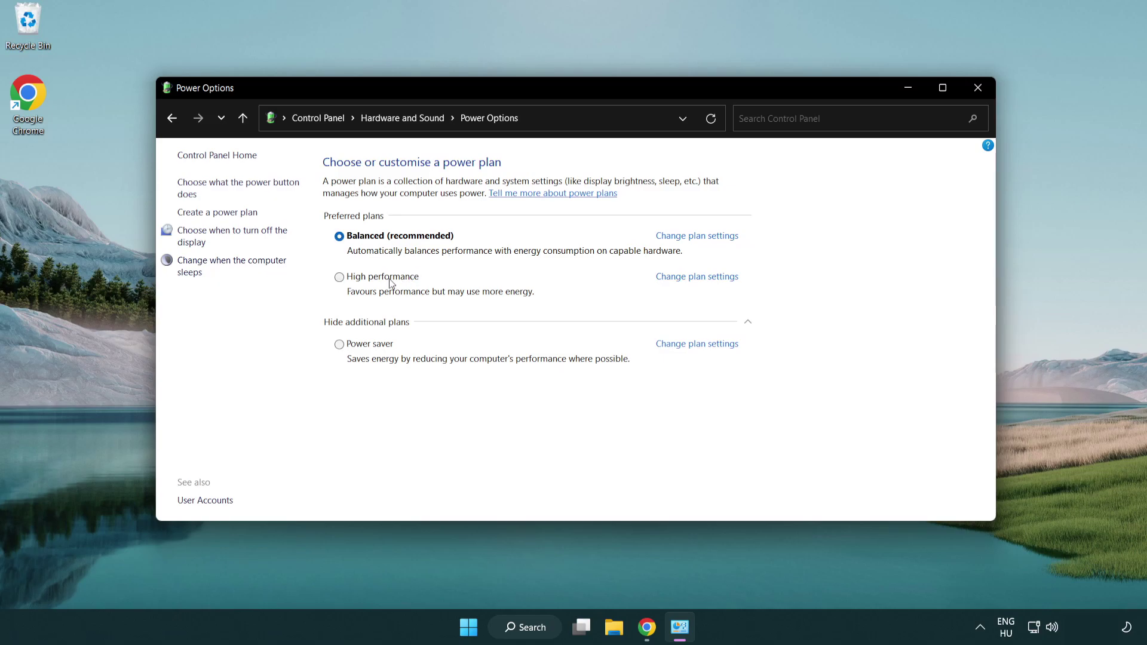
click(340, 278)
click(975, 90)
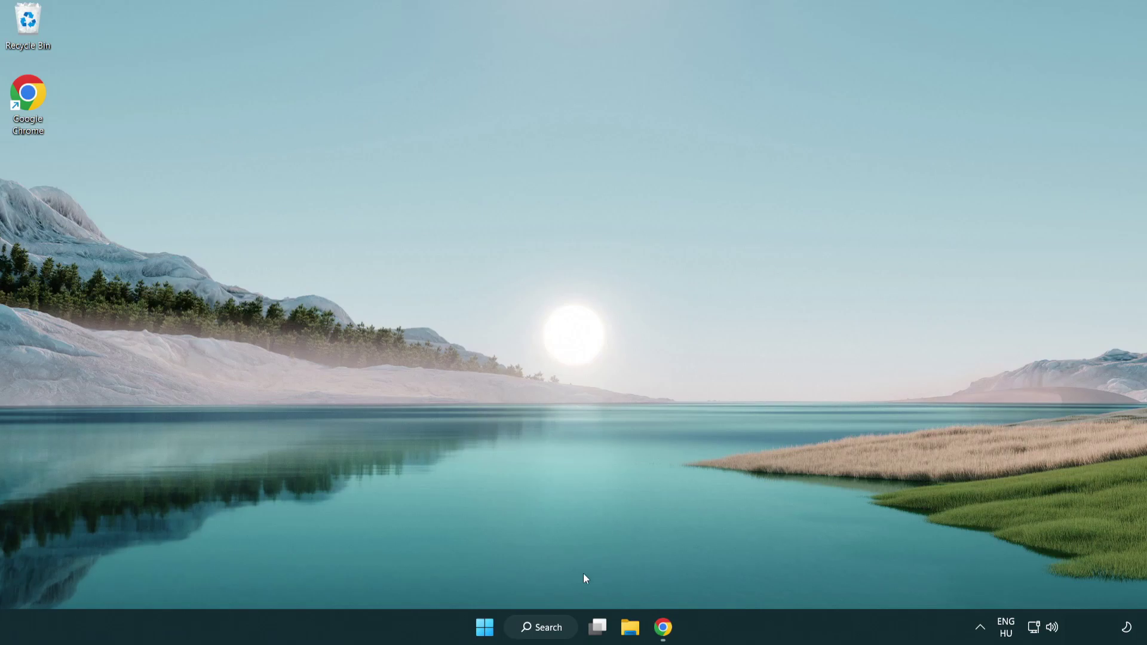
Search Windows for 'device manager'
click(555, 627)
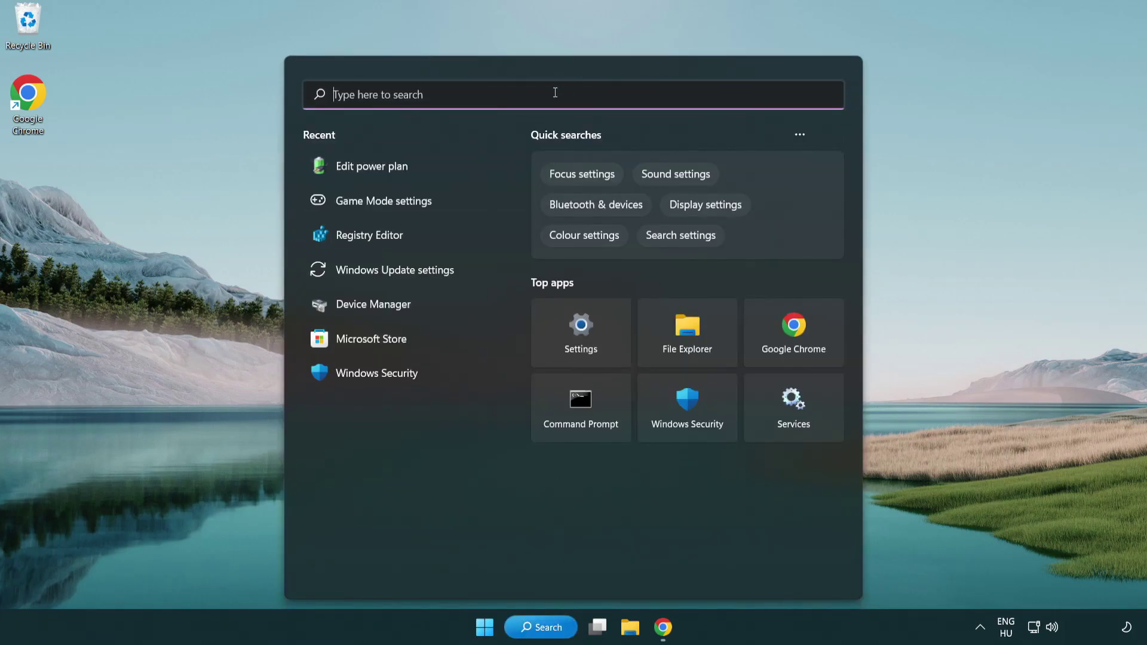
text(device manager)
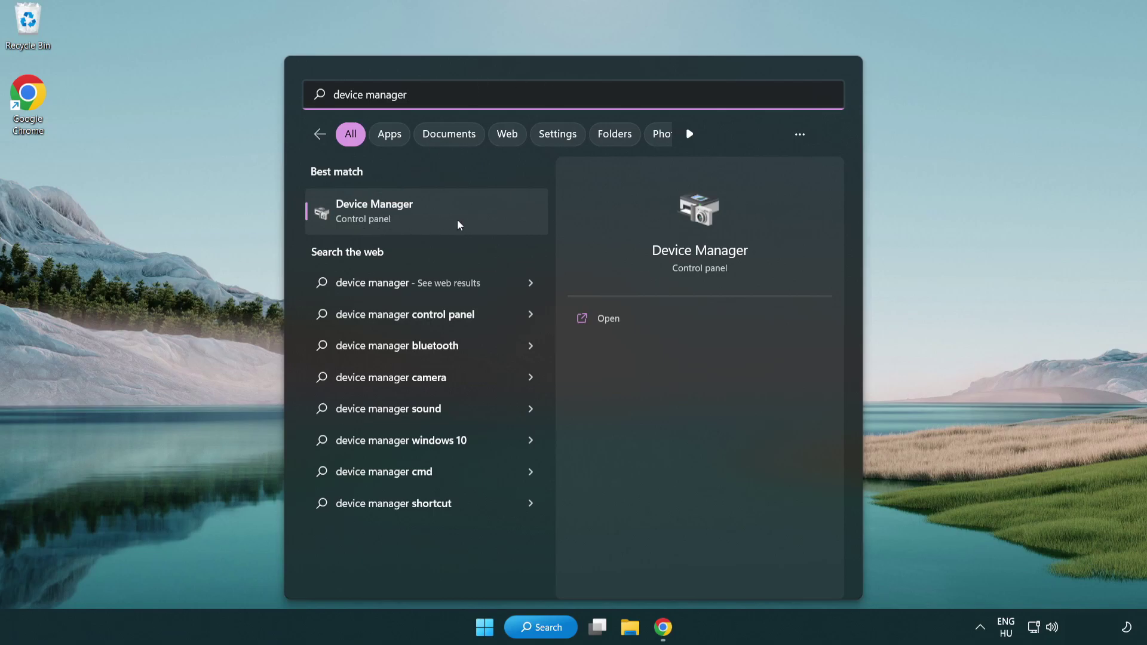
Launch Device Manager and select VMware SVGA 3D under Display adapters
click(439, 214)
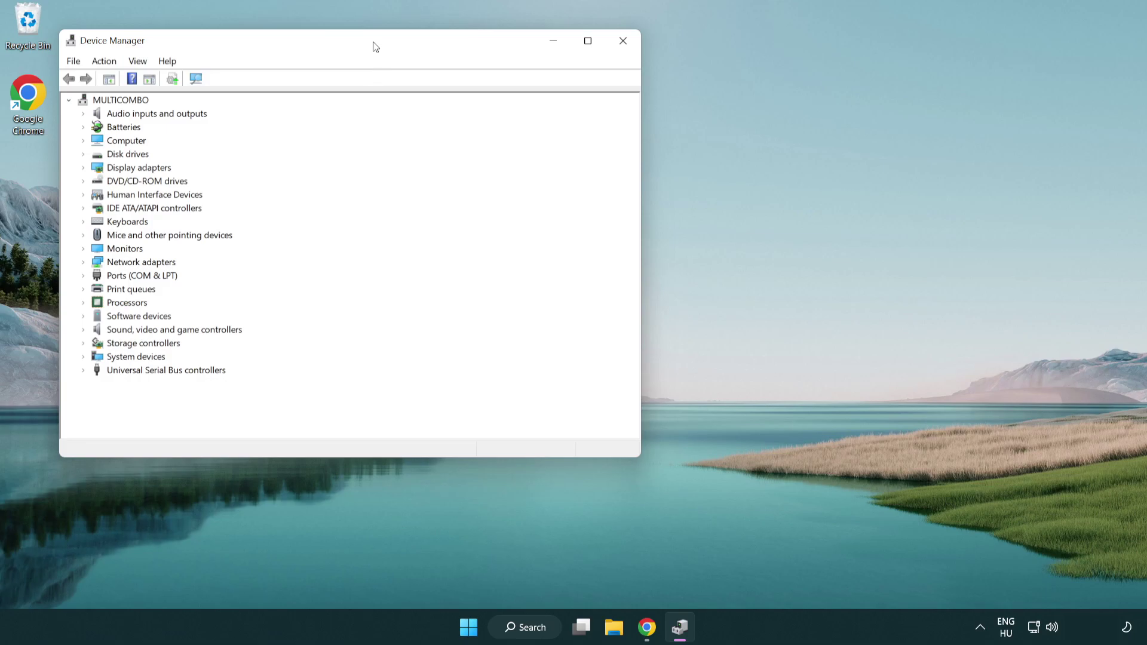
mouse_move(376, 47)
mouse_down()
mouse_move(525, 107)
mouse_move(589, 108)
mouse_up()
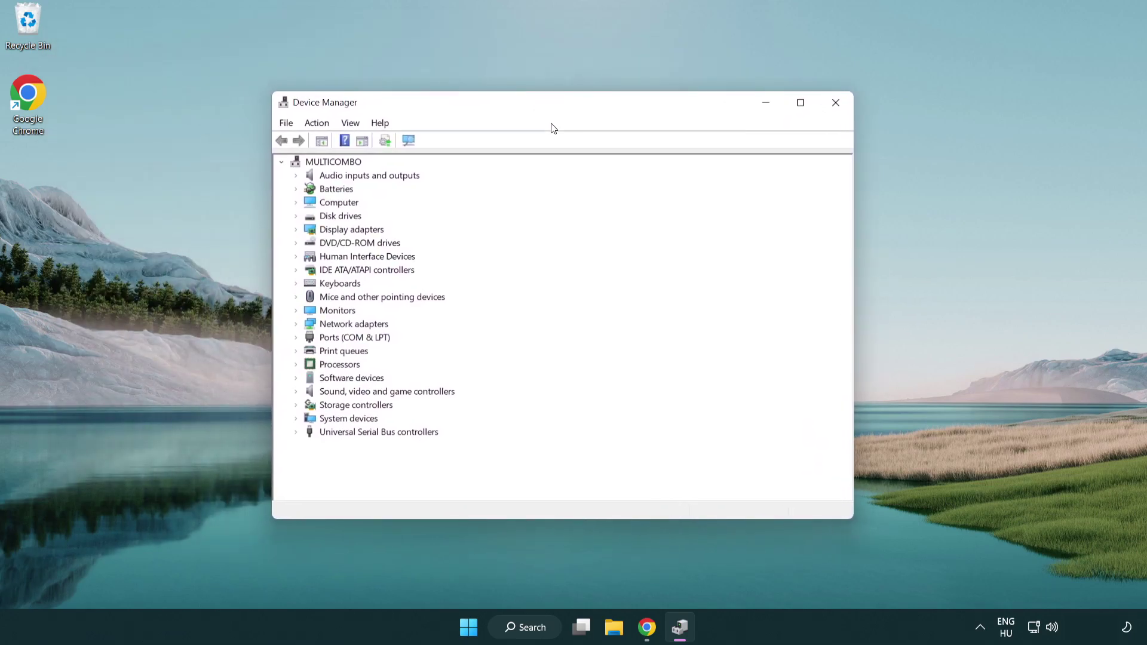
click(308, 226)
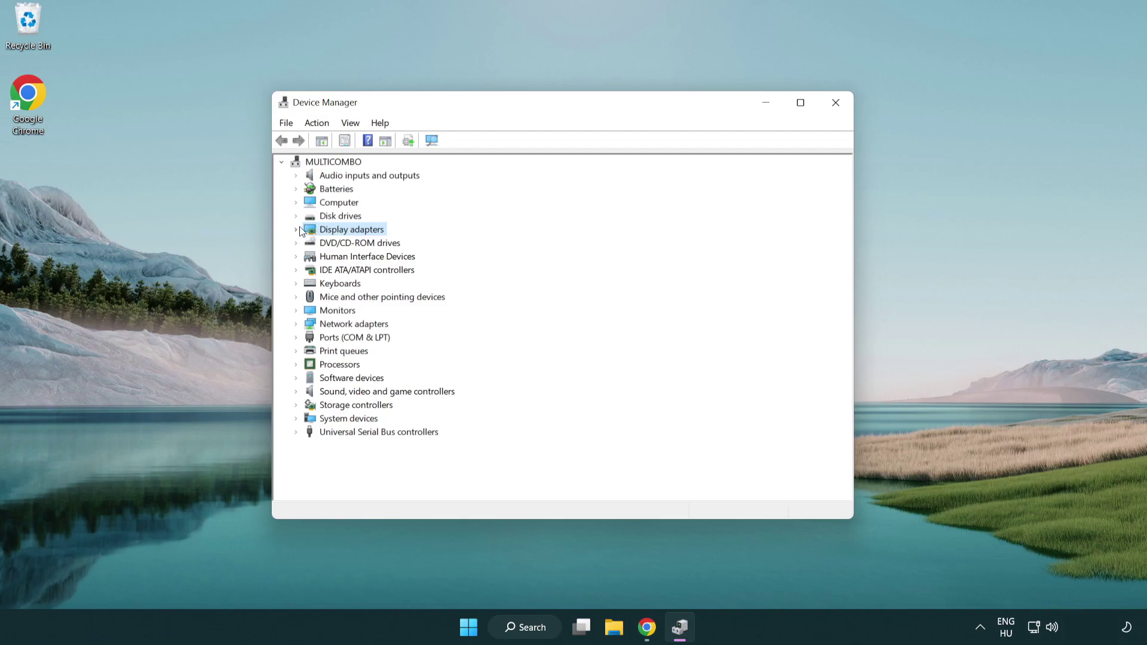
click(301, 230)
click(330, 243)
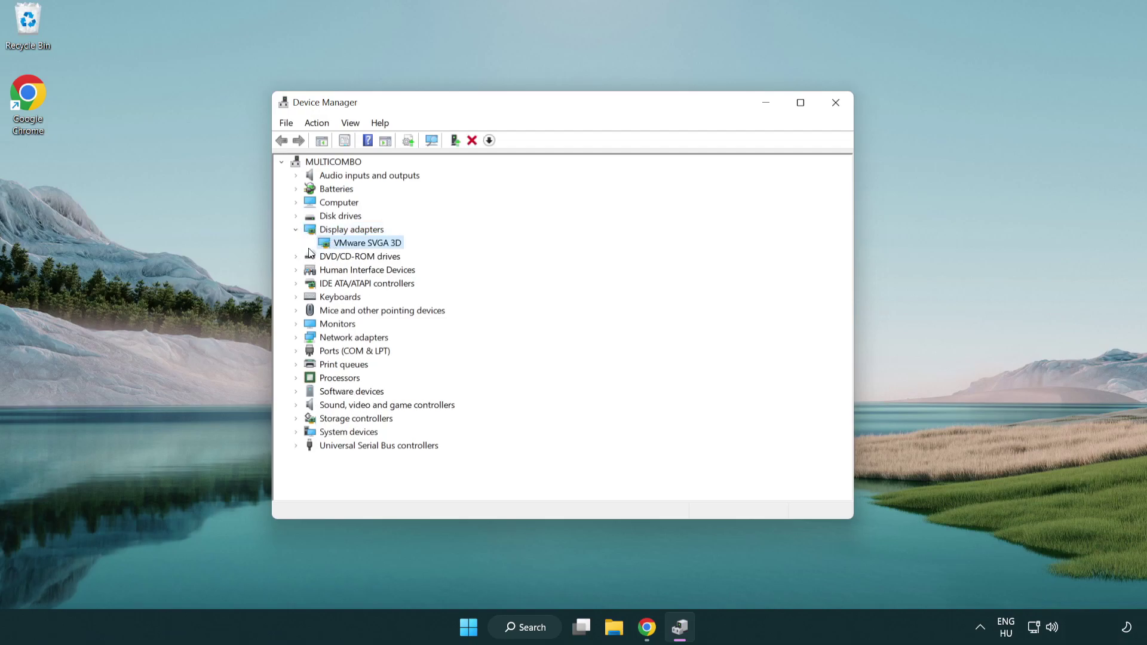
Auto-search for a newer VMware SVGA 3D driver, confirm best is installed, close Device Manager
right_click(361, 248)
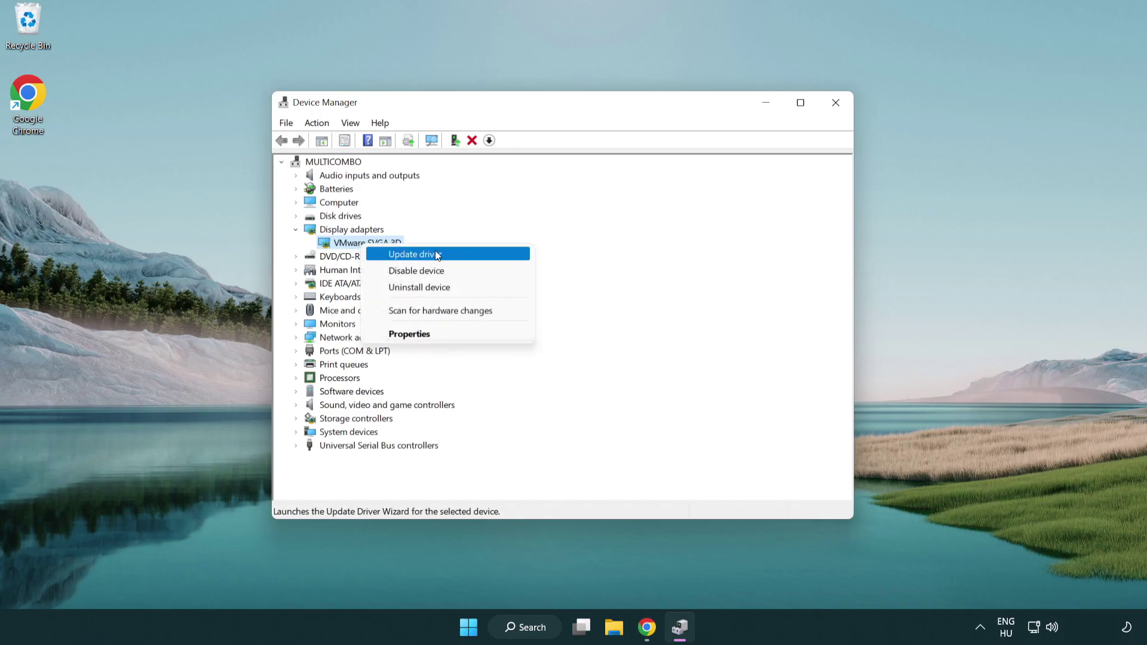
click(458, 256)
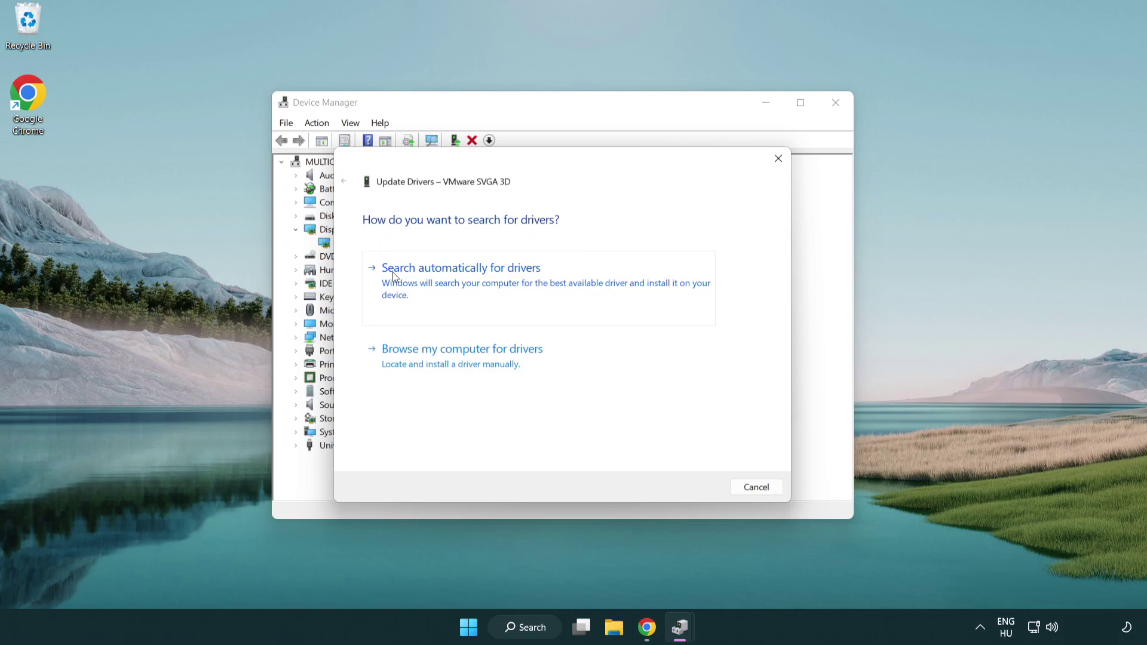
click(470, 280)
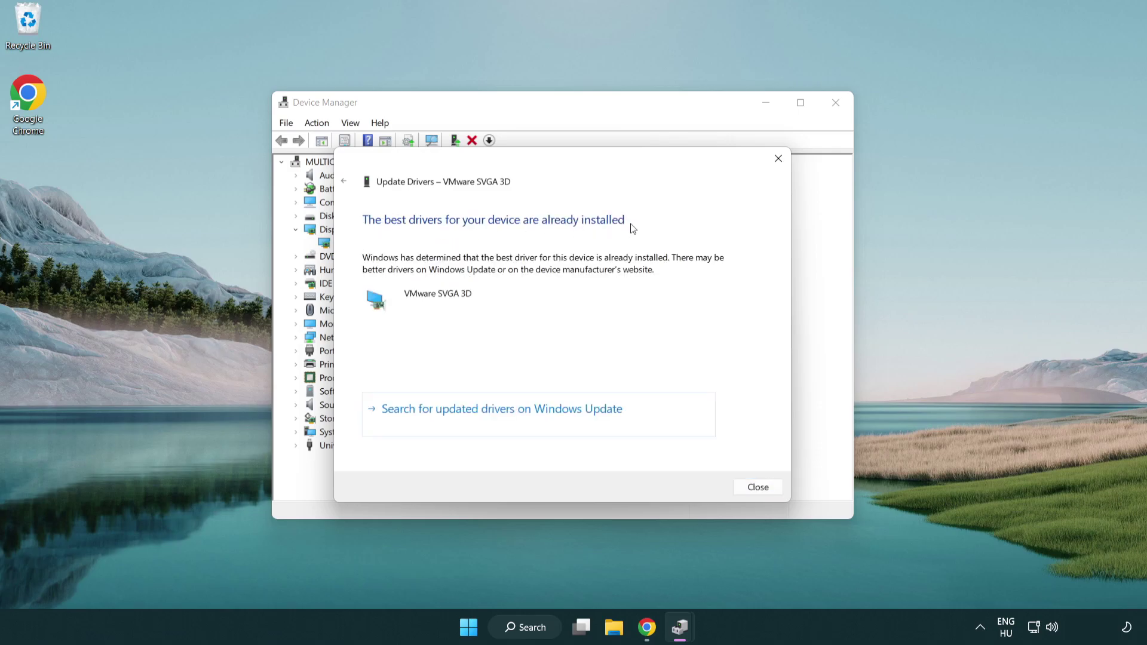
click(752, 487)
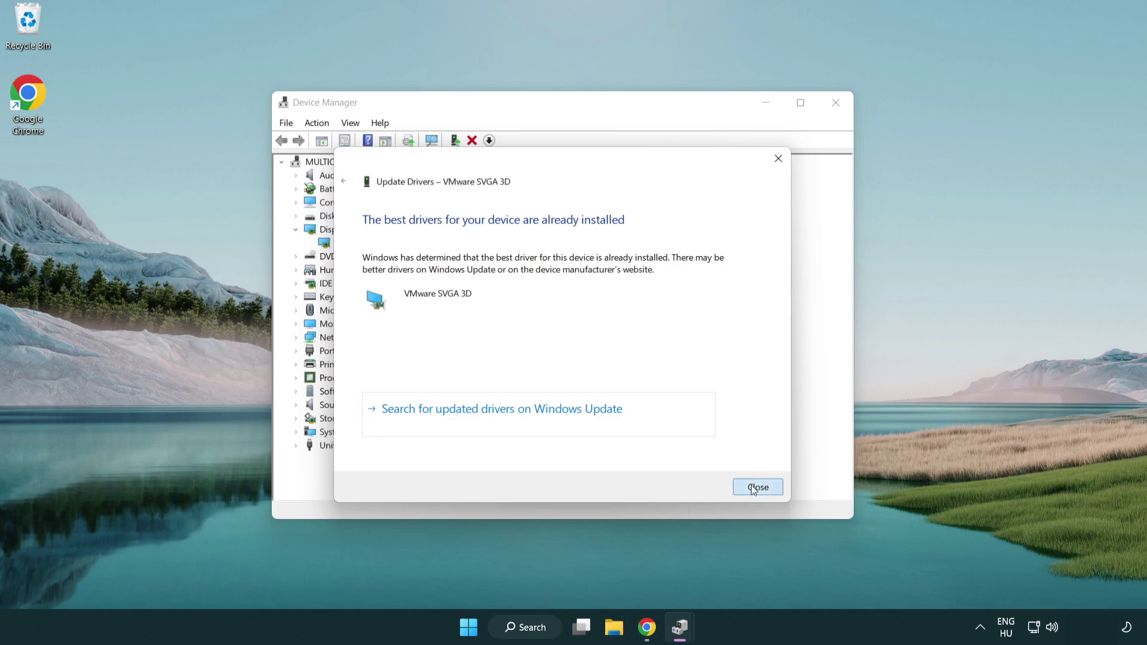
click(834, 105)
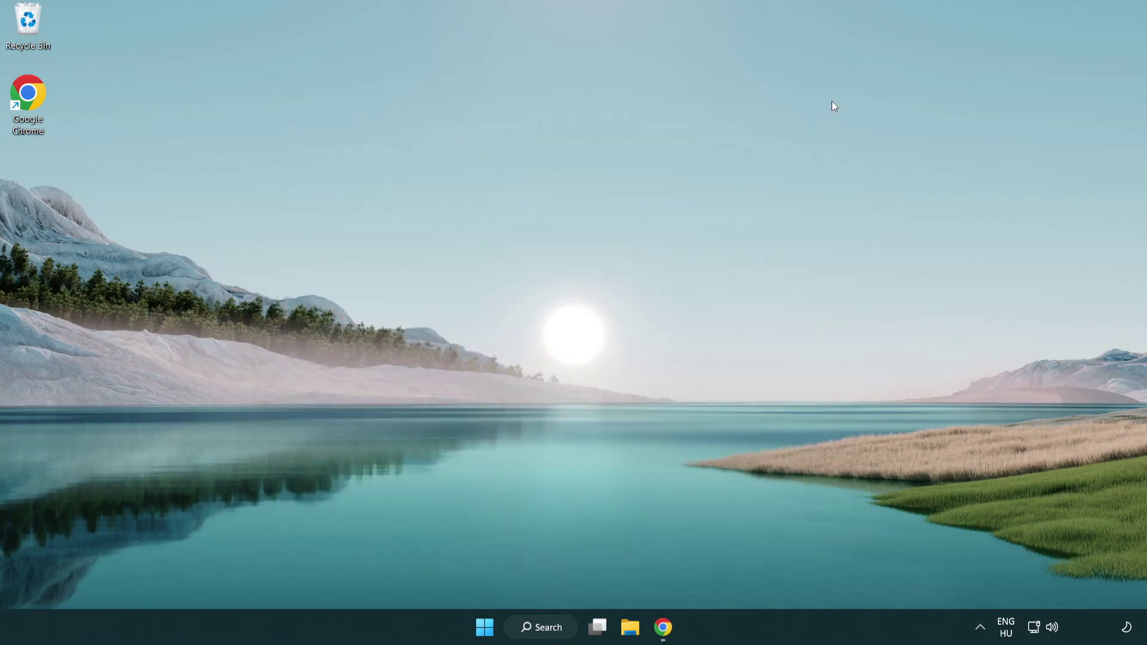
Search 'game mode' and open the Game Mode settings page
click(547, 631)
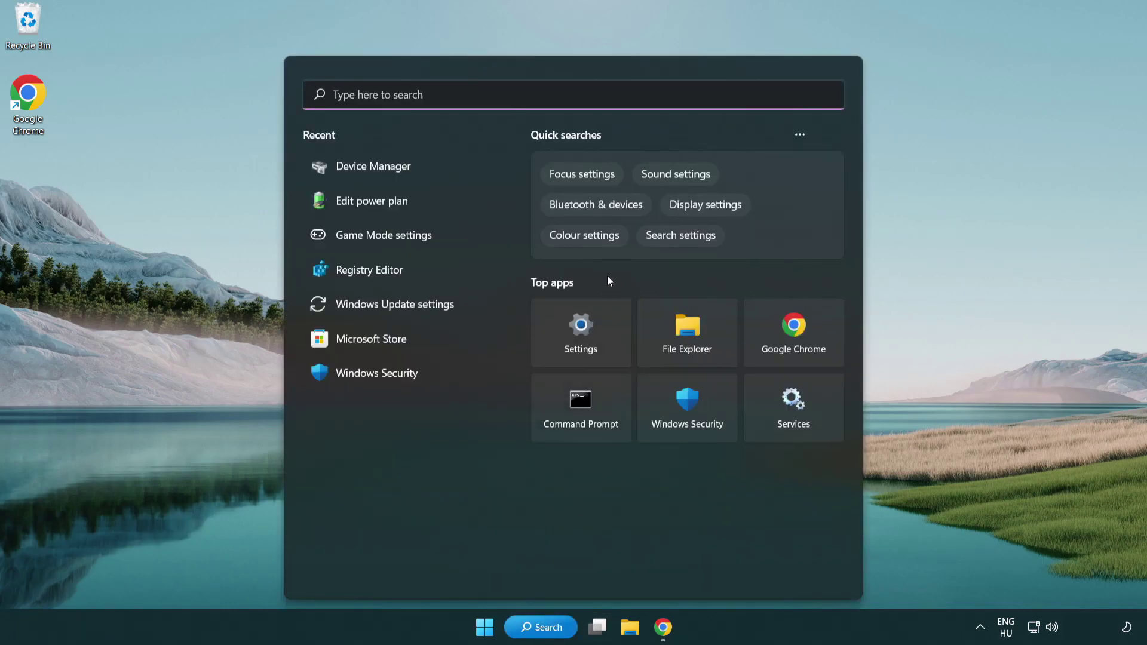
text(gam)
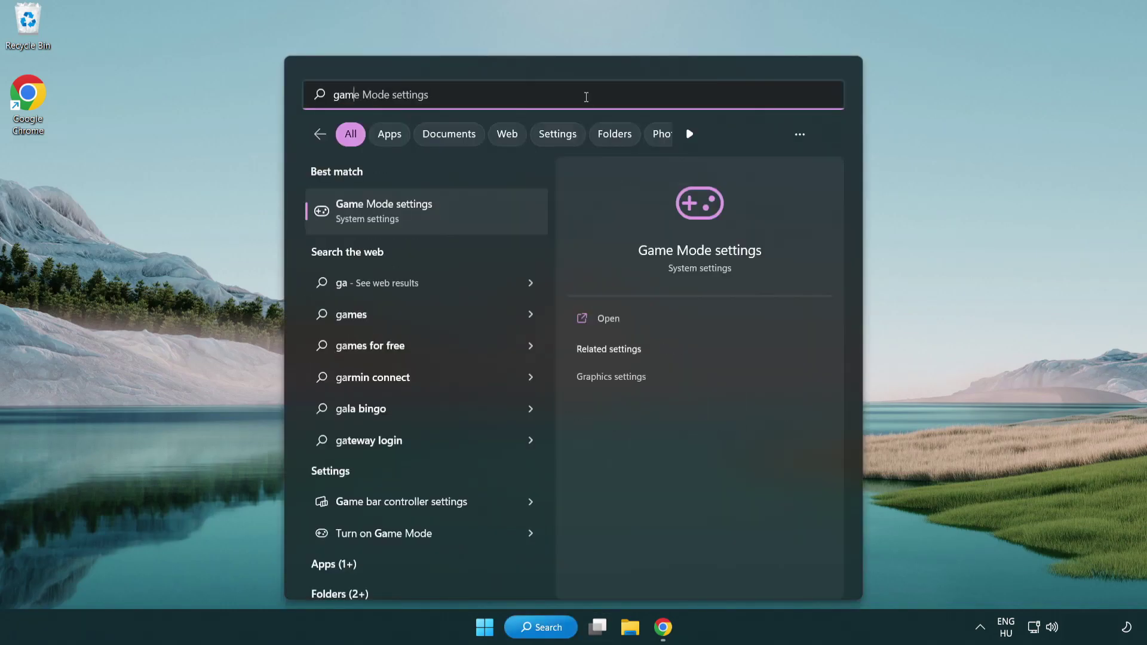
text(e mode)
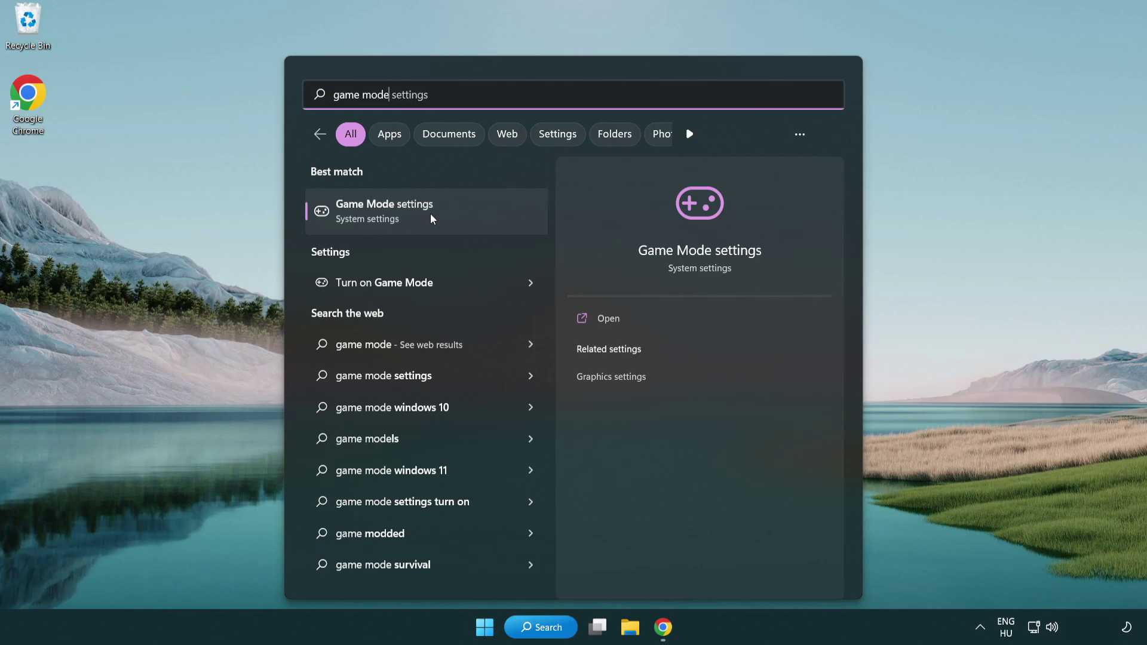
click(431, 215)
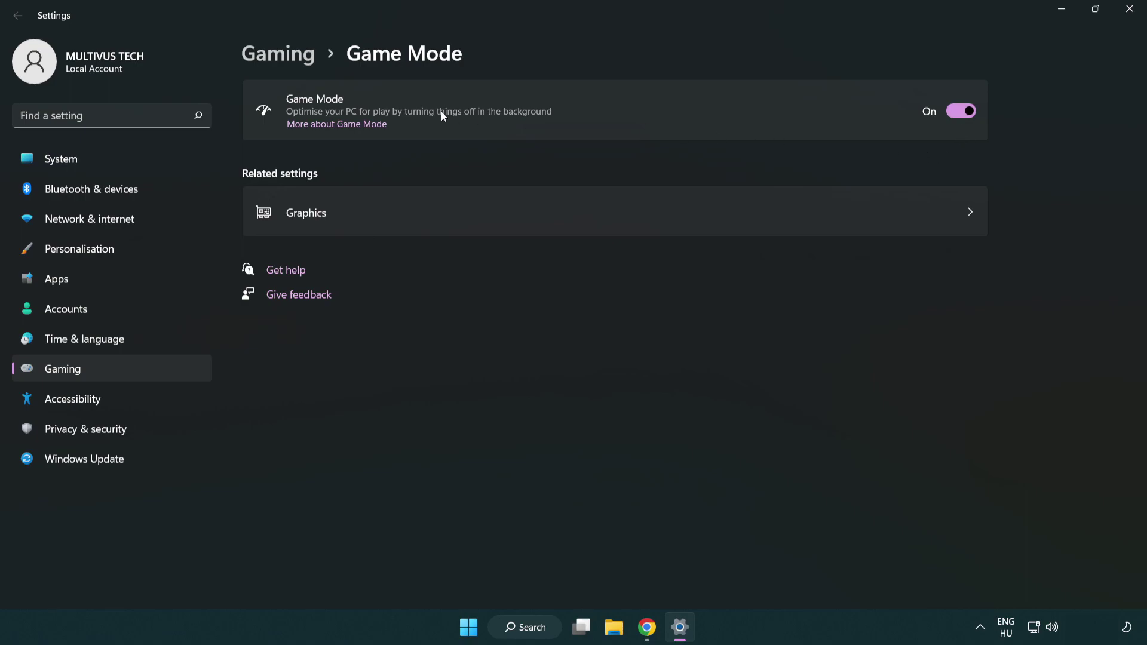
Review the Xbox Game Bar settings from the Gaming page, then close Settings
click(297, 61)
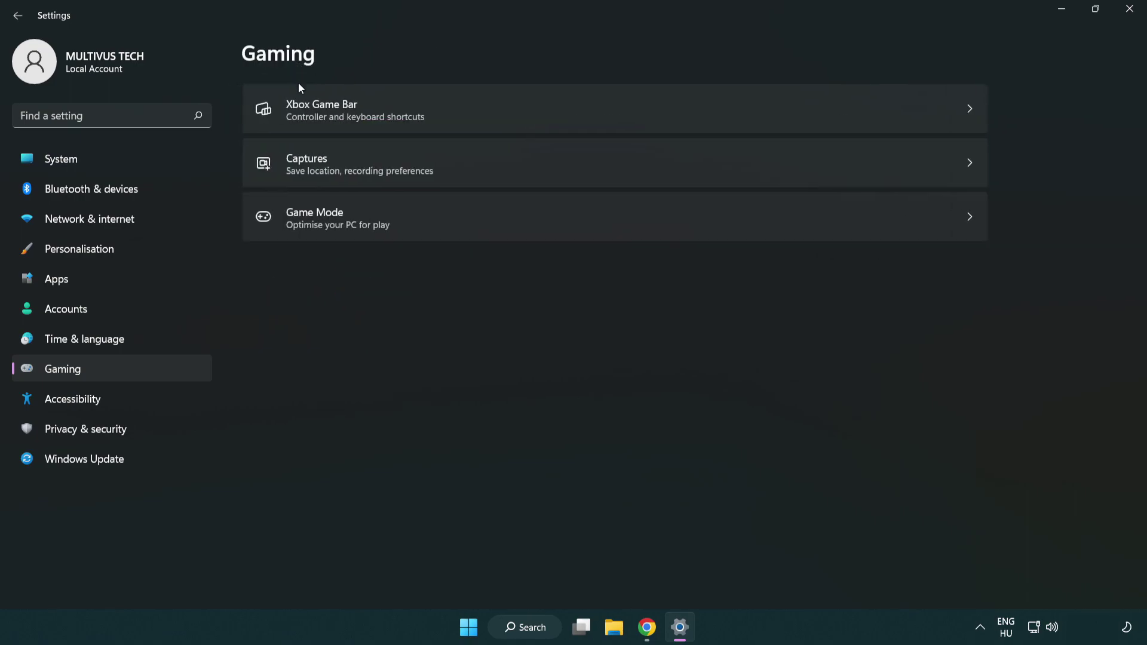
click(507, 111)
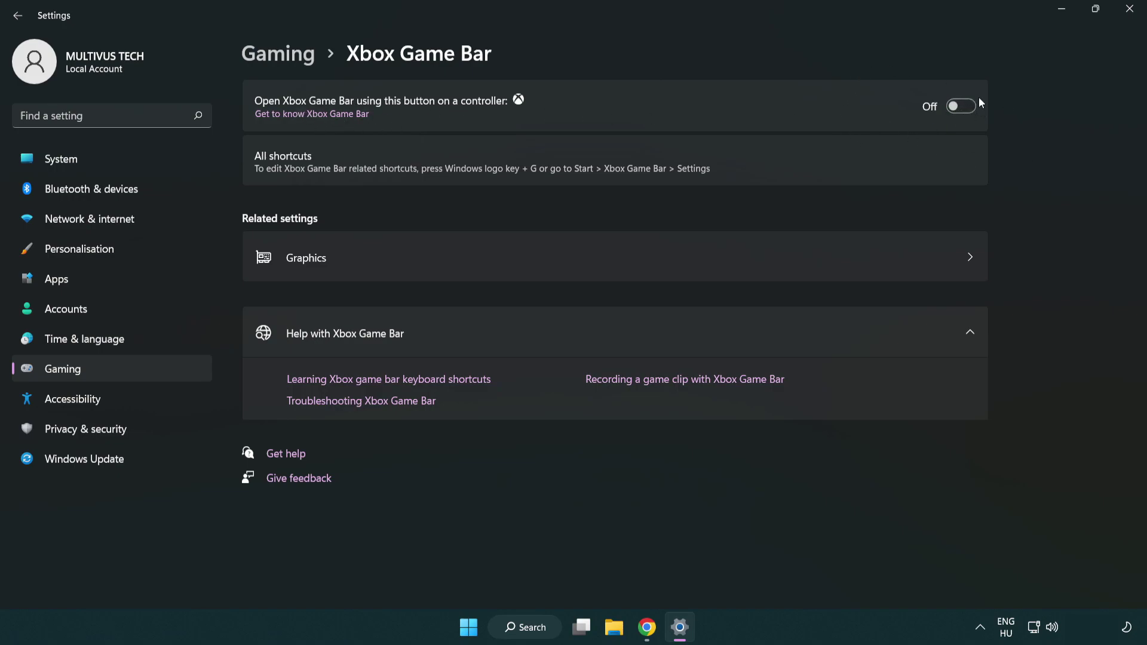
click(1129, 16)
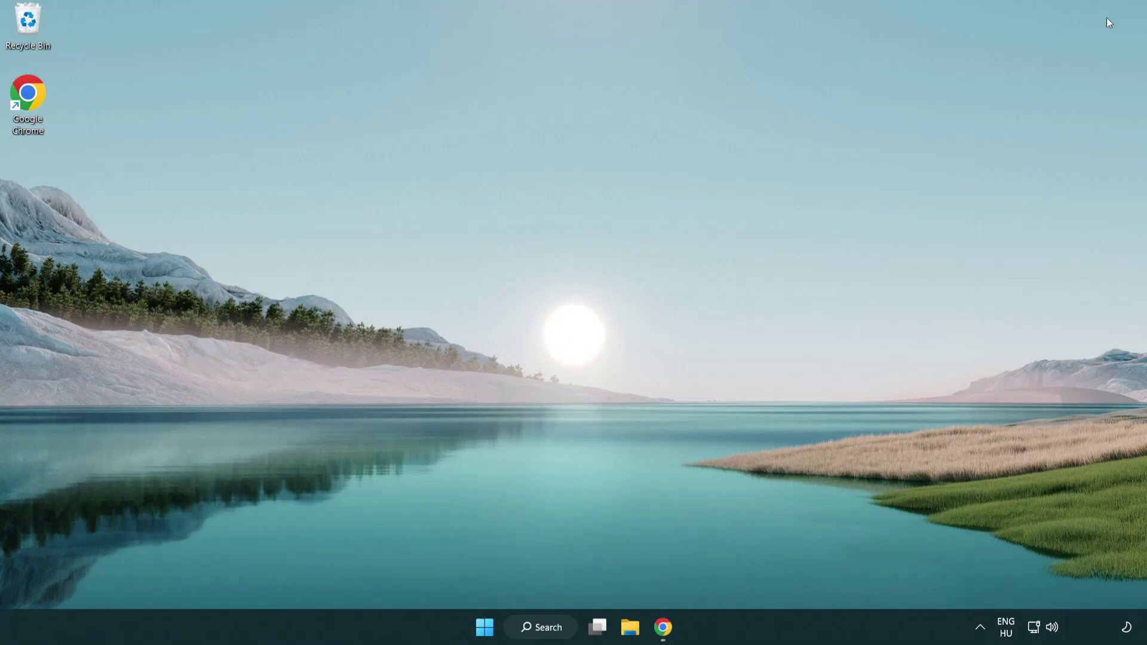
Launch Task Manager from the Start menu and end the Google Chrome process
right_click(485, 628)
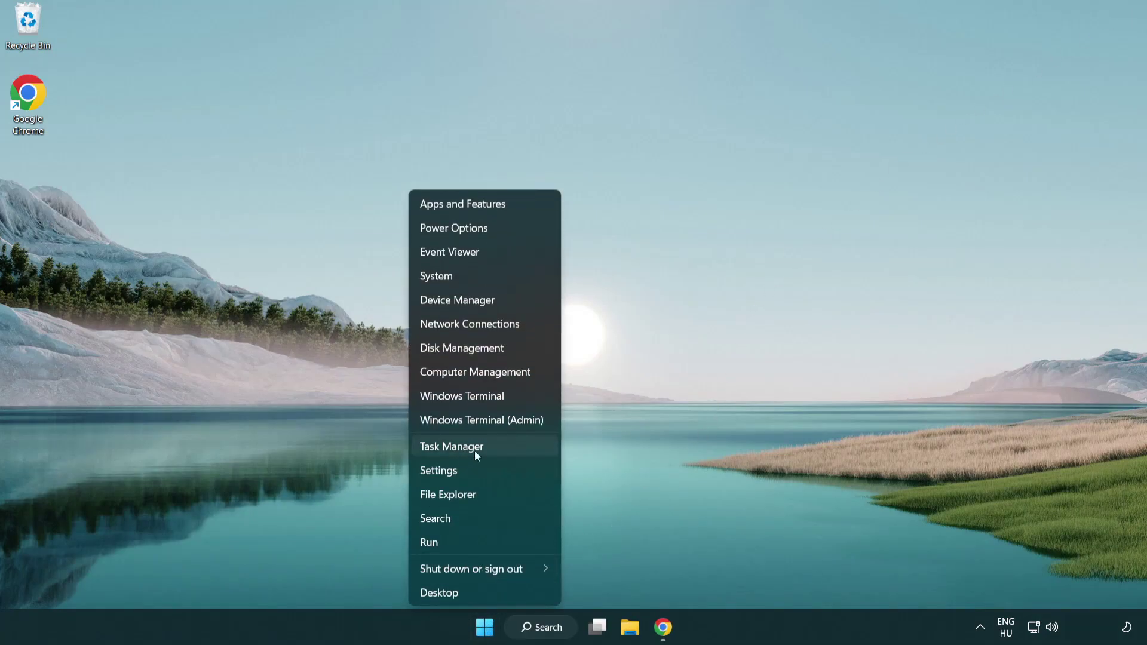
click(503, 450)
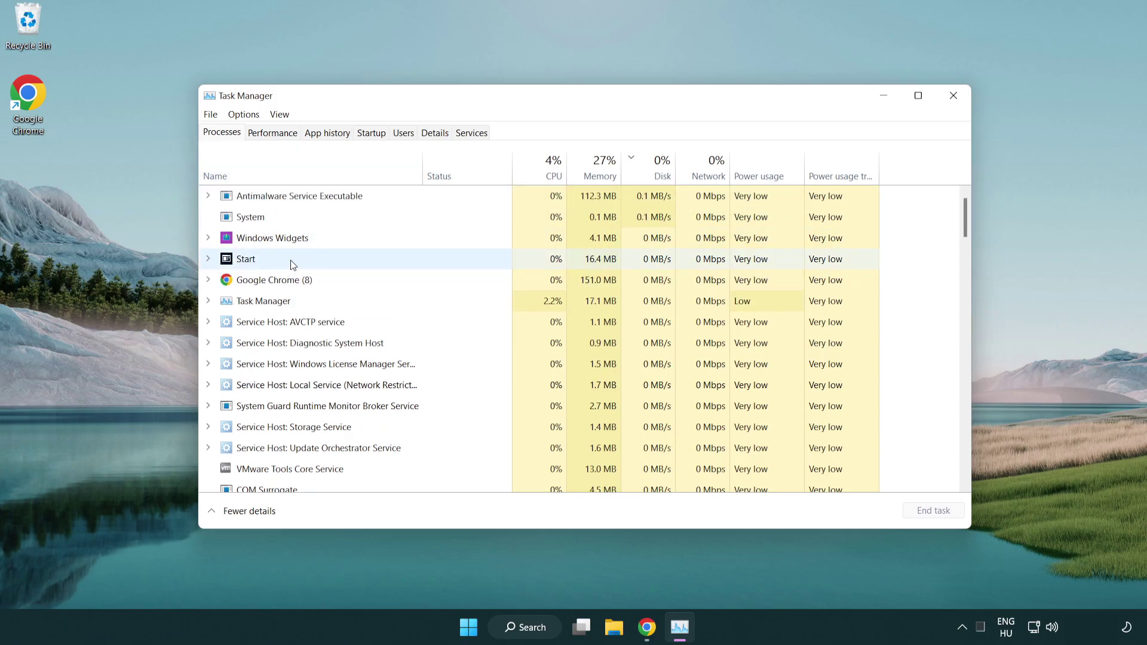
click(293, 281)
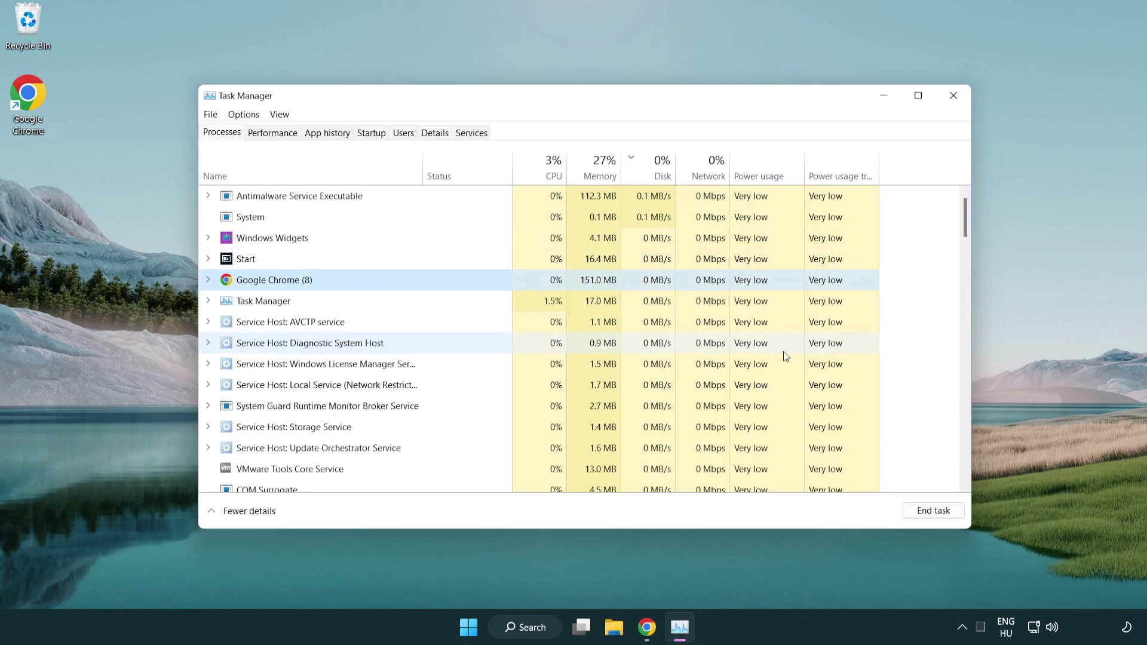
click(939, 518)
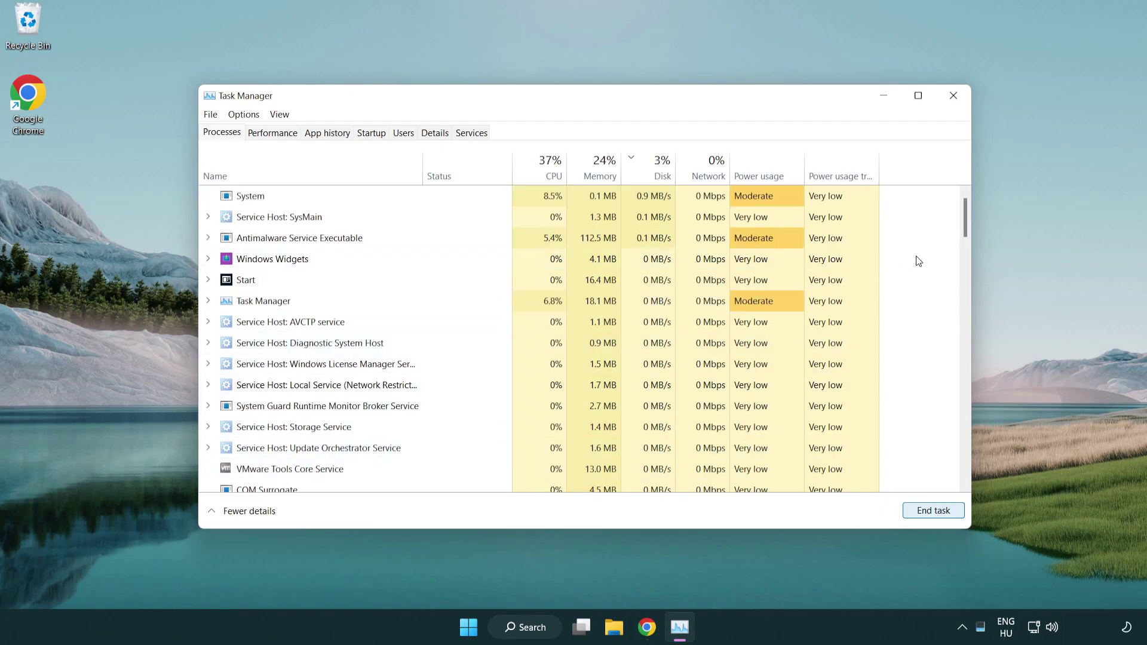
mouse_move(965, 231)
mouse_down()
mouse_move(965, 445)
mouse_move(958, 205)
mouse_up()
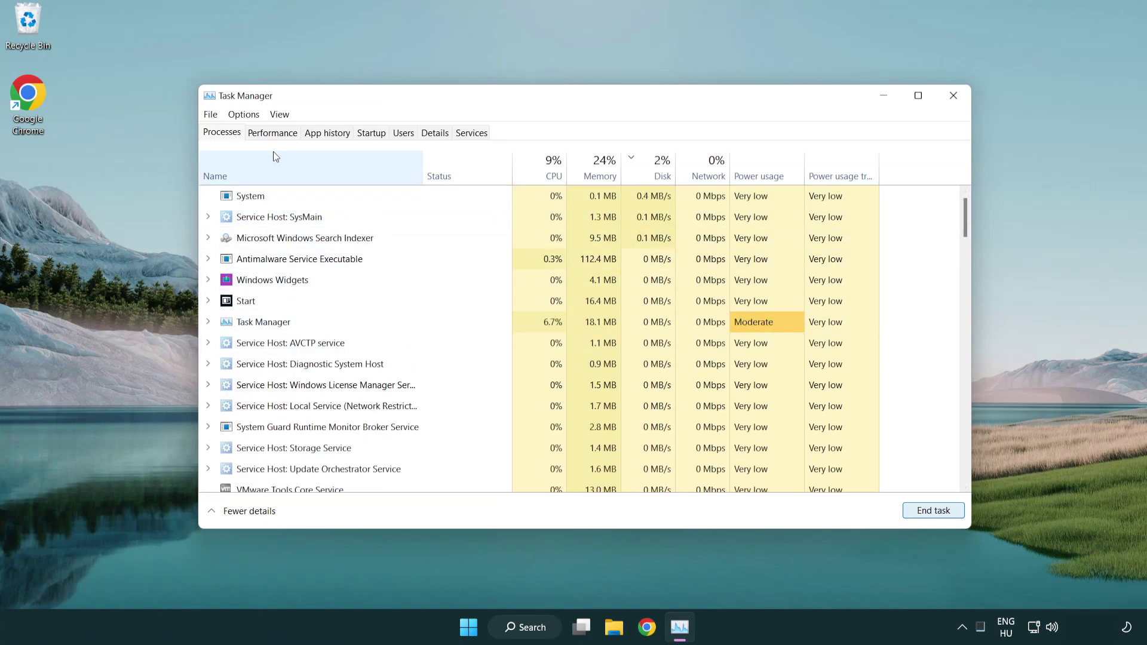
Disable Cortana, Phone Link and Terminal as startup apps, then close Task Manager
click(378, 139)
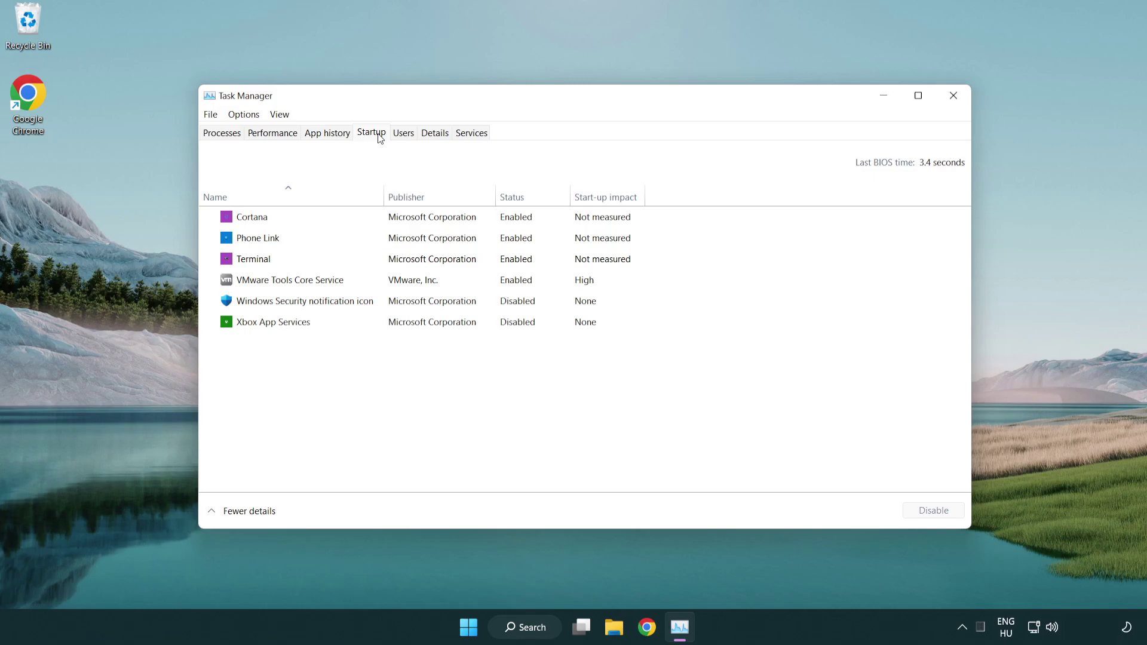
click(410, 220)
click(934, 510)
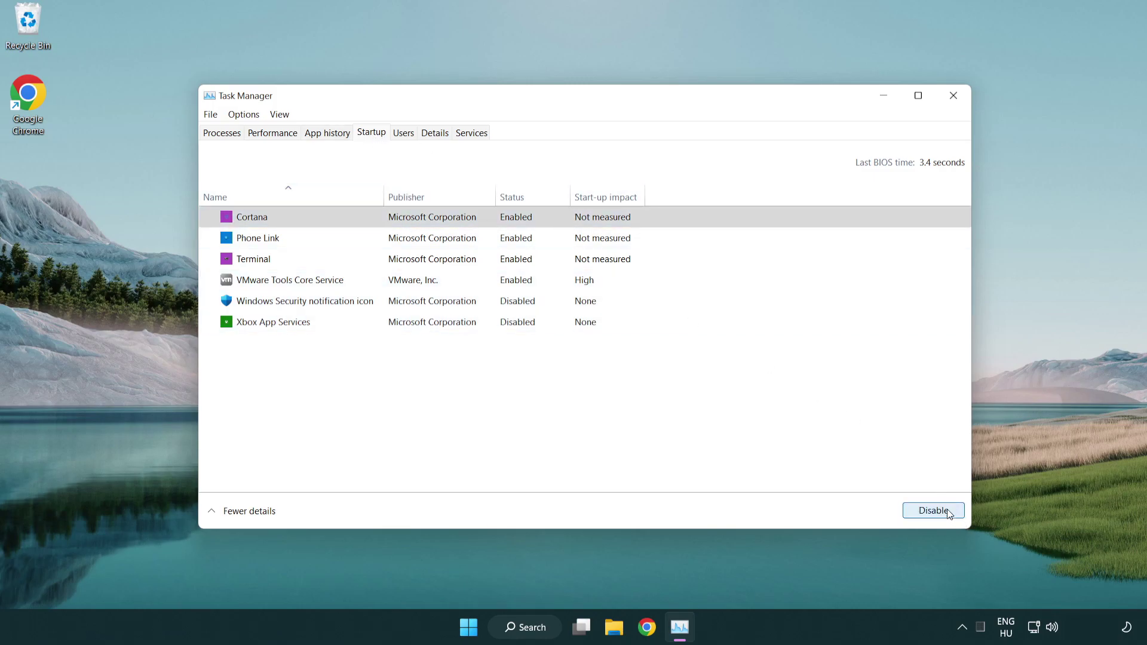
click(457, 239)
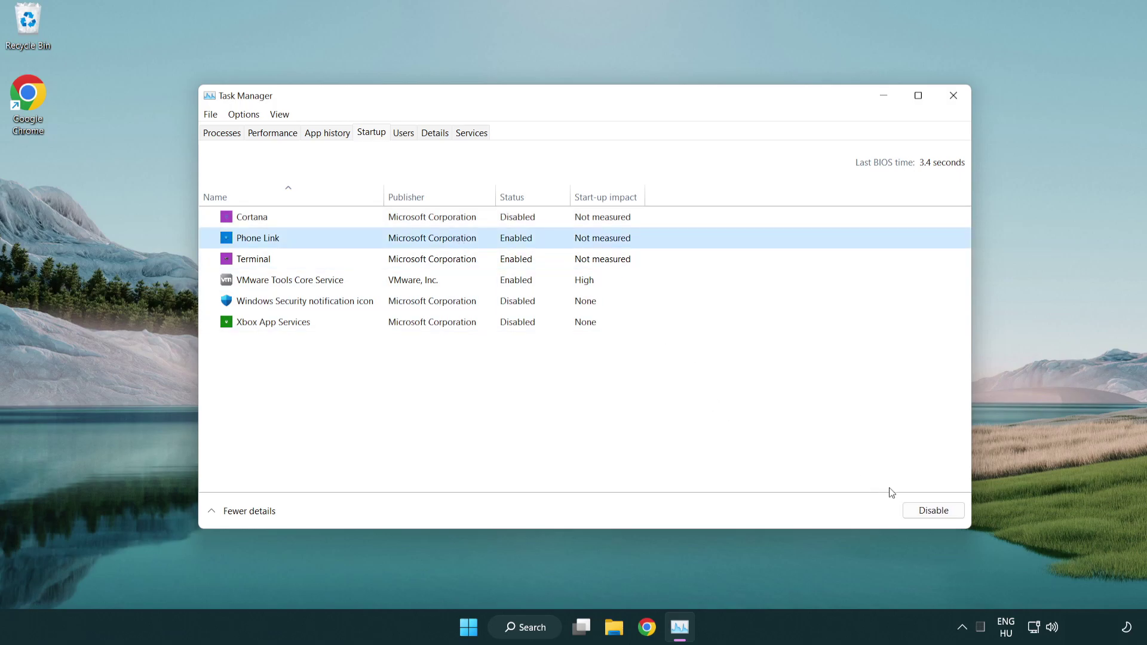
click(932, 512)
click(390, 264)
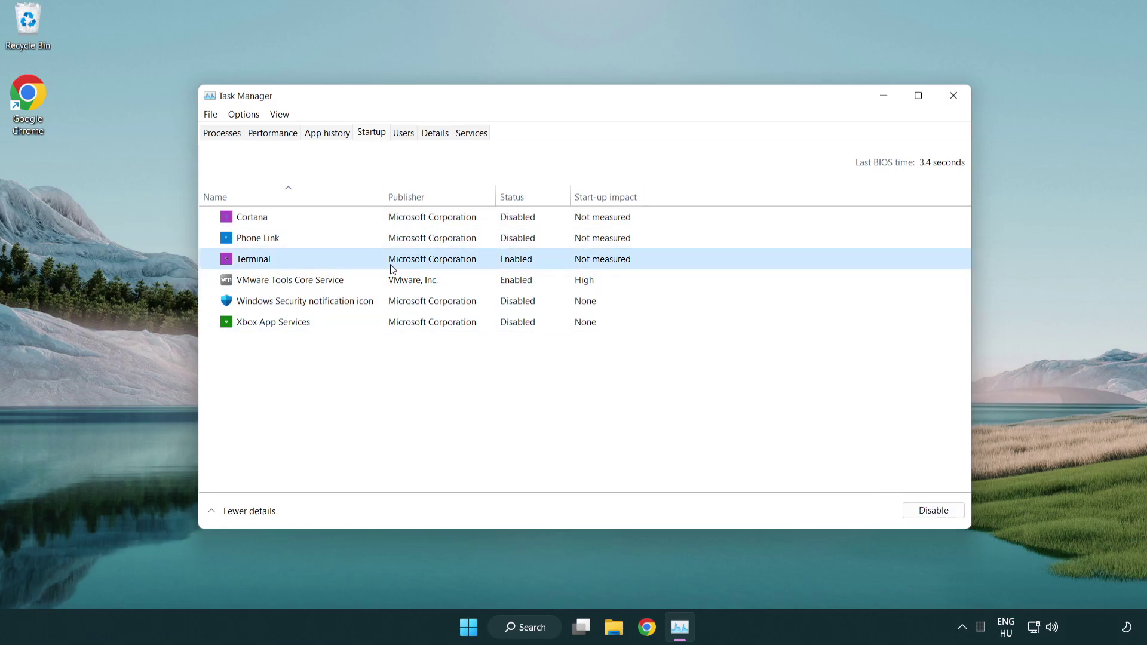
click(955, 515)
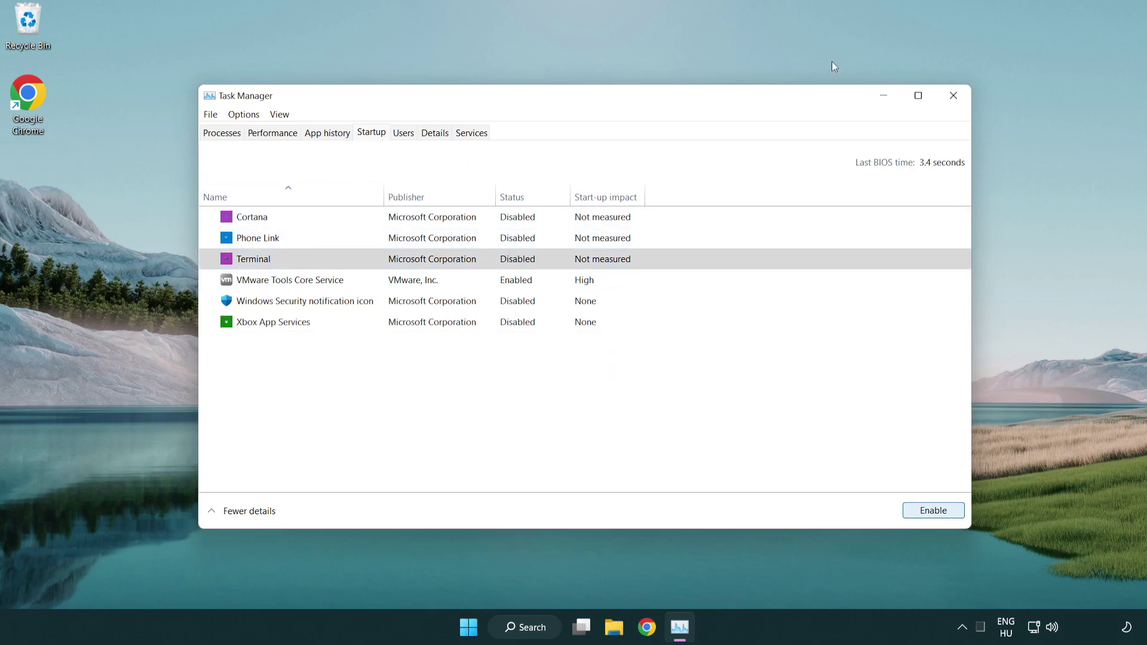
click(958, 101)
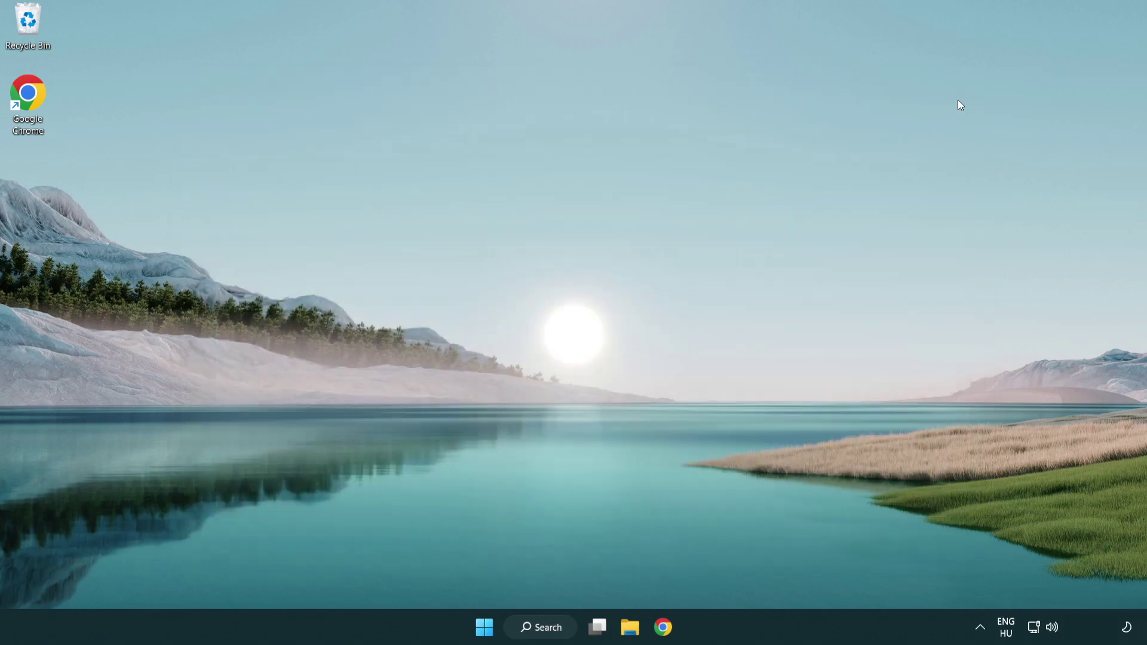
Search 'update' and open the Windows Update settings page
click(543, 627)
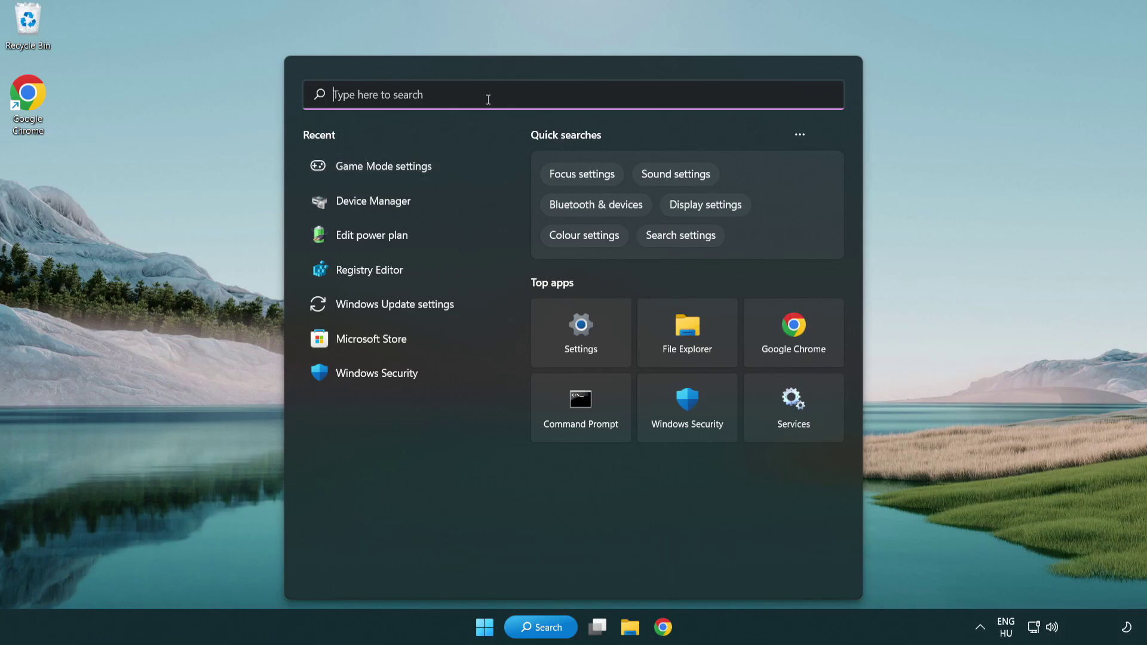
text(update)
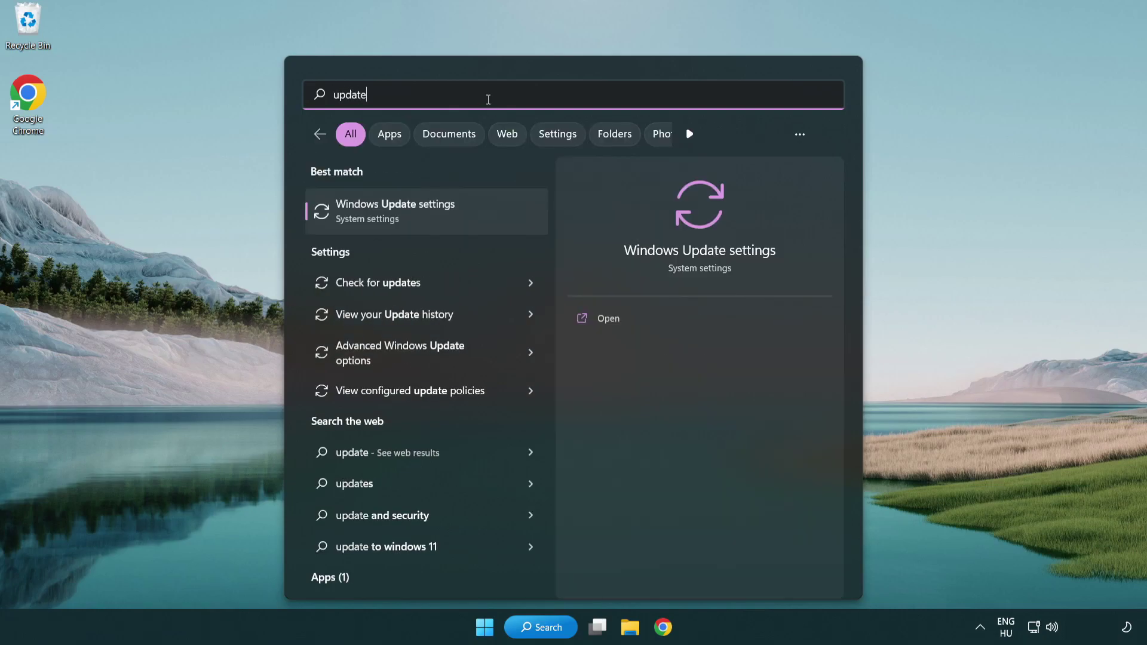
click(445, 222)
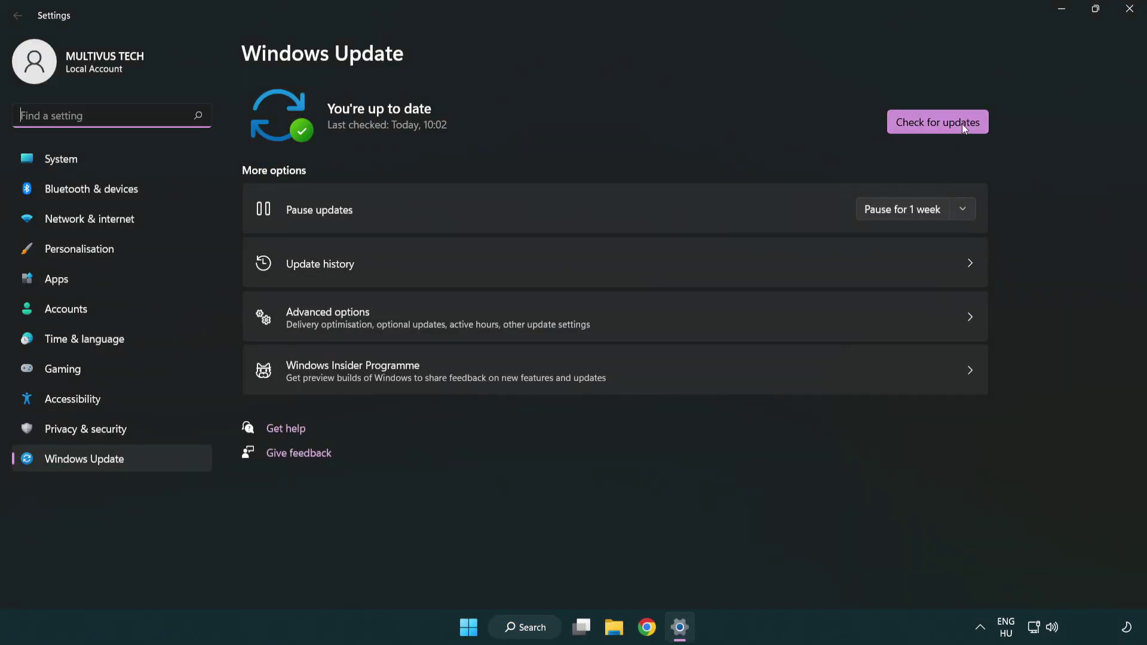
Run a fresh update check, then close Settings once it reports up to date
click(945, 122)
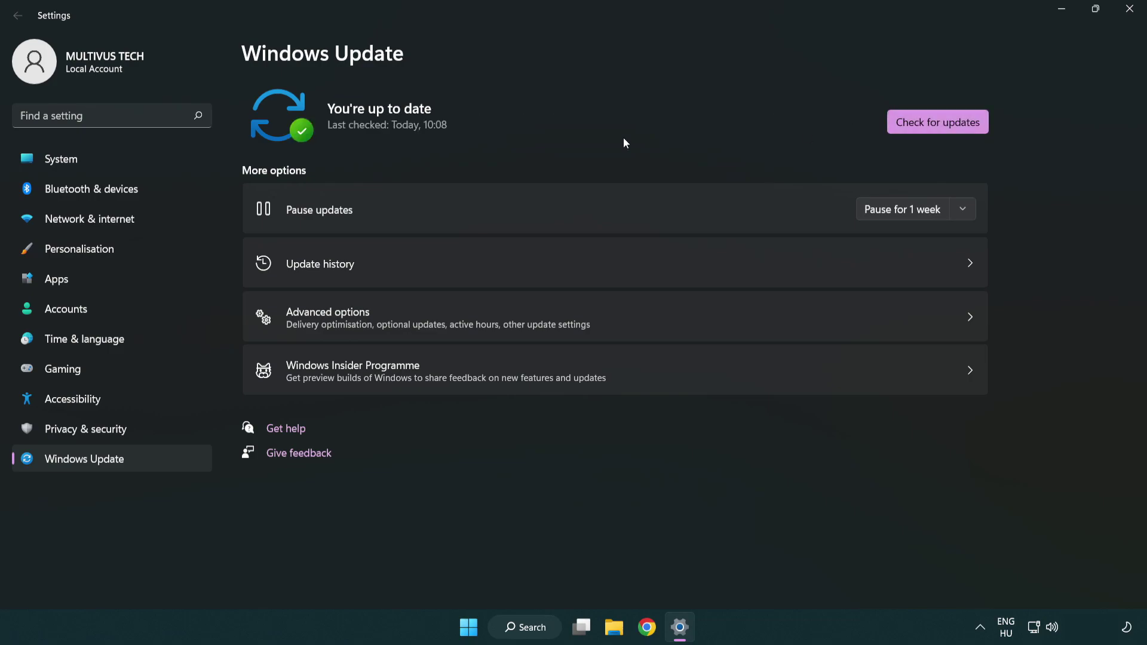
click(1129, 10)
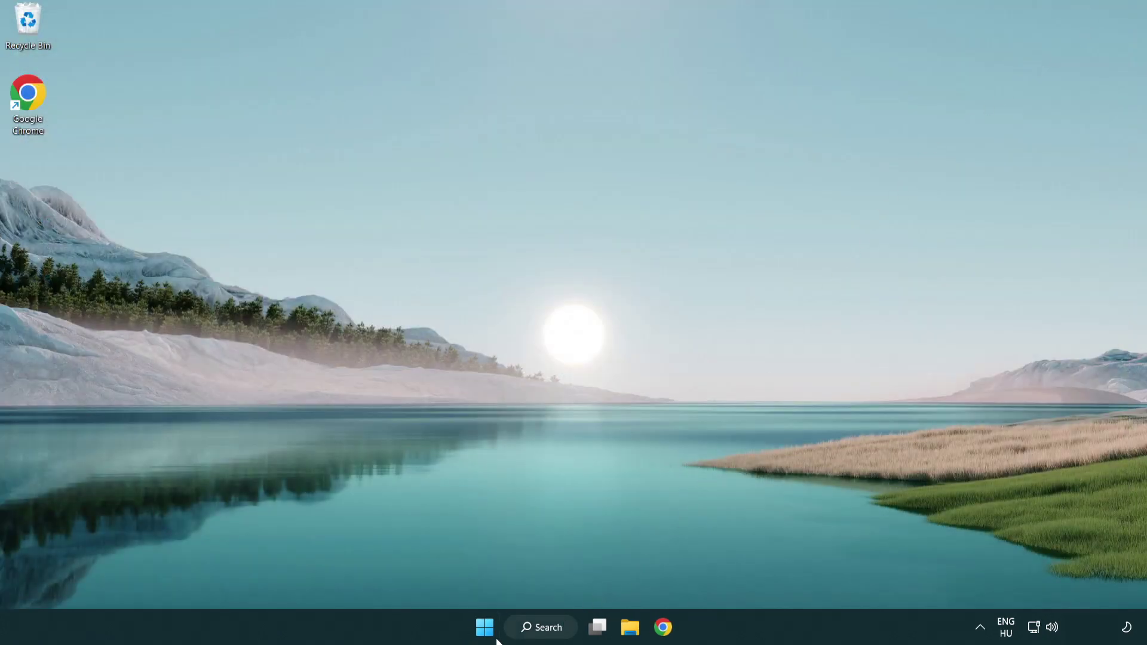
Search Windows for "regedit" to bring up Registry Editor
click(541, 627)
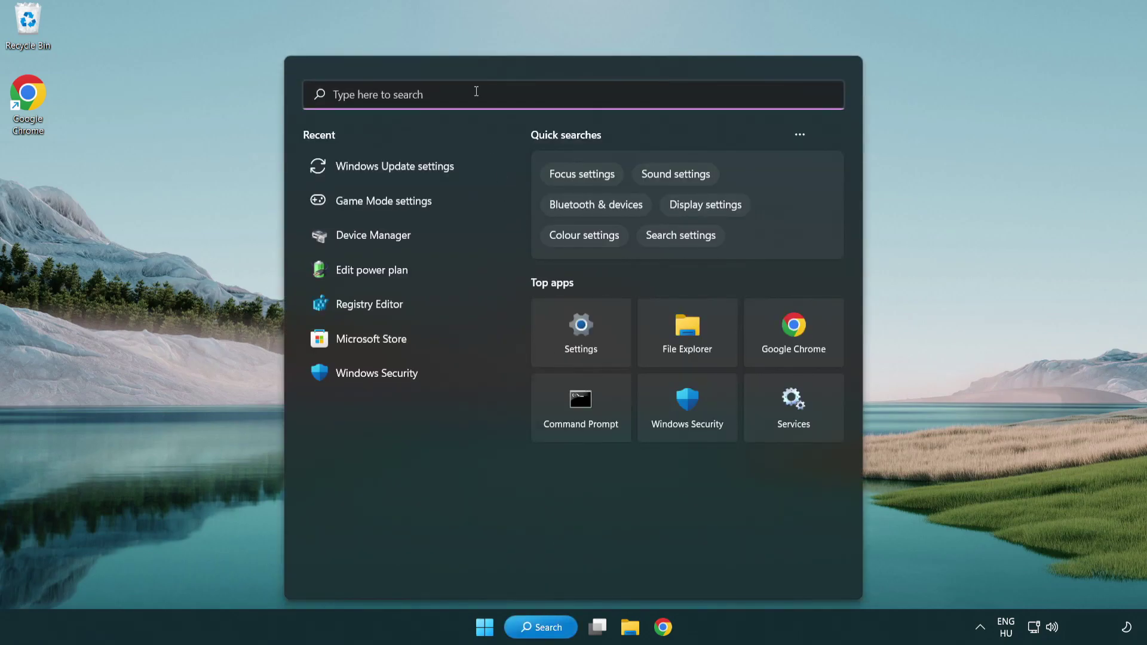
text(regedit)
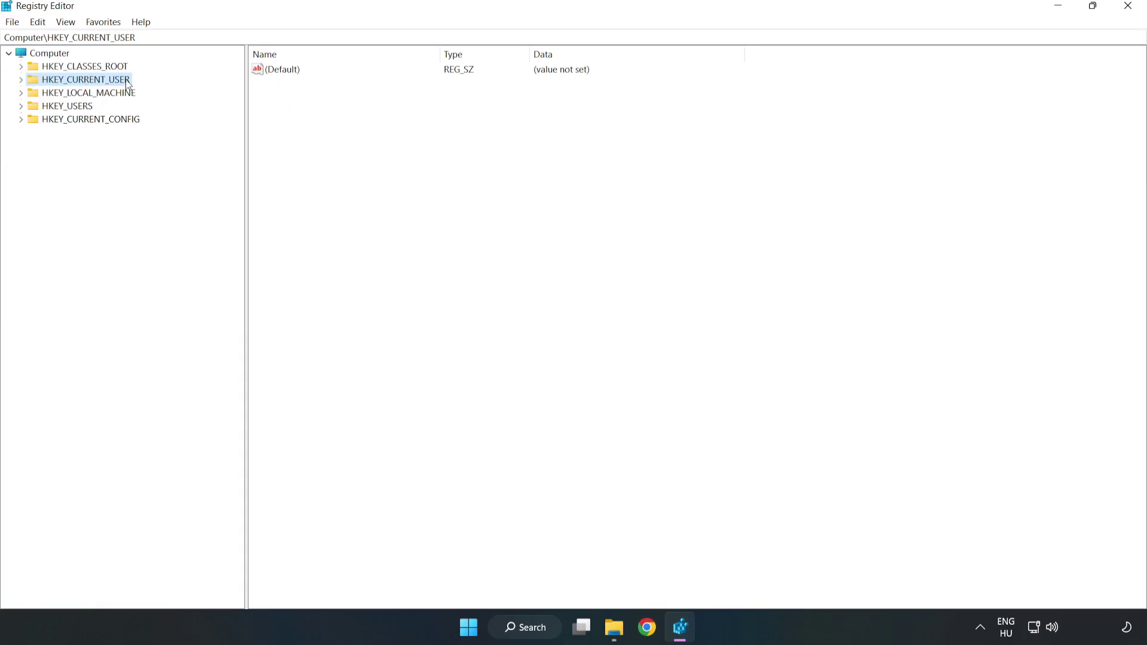
Change GameDVR_Enabled in HKEY_CURRENT_USER\System\GameConfigStore from 1 to 0
click(22, 81)
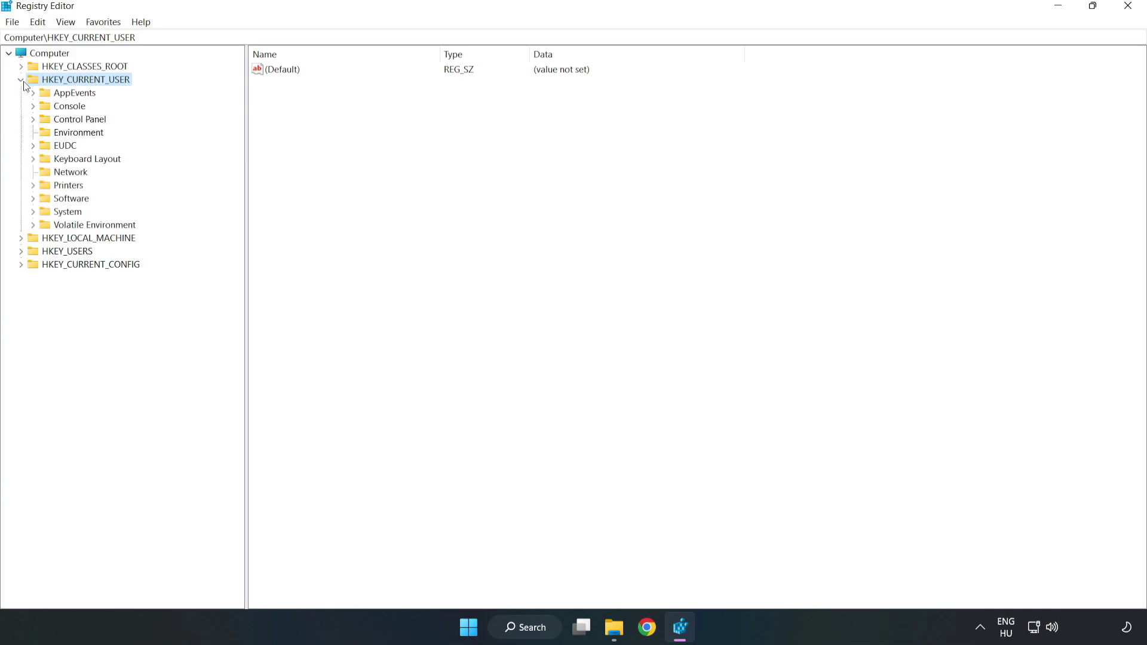
click(33, 213)
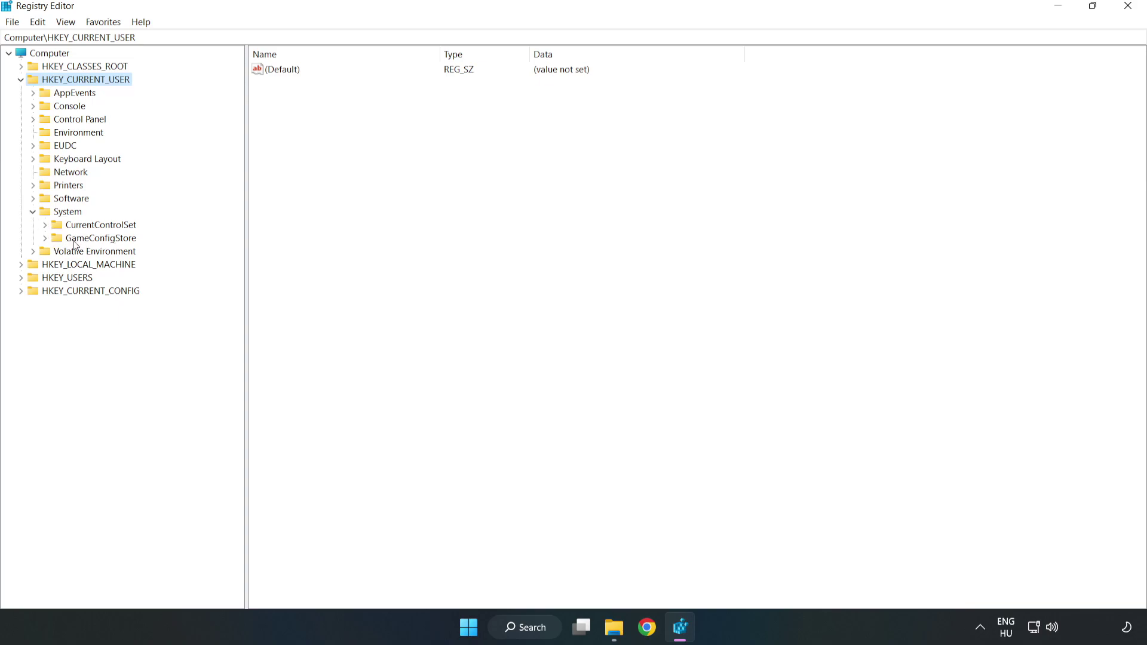
click(95, 242)
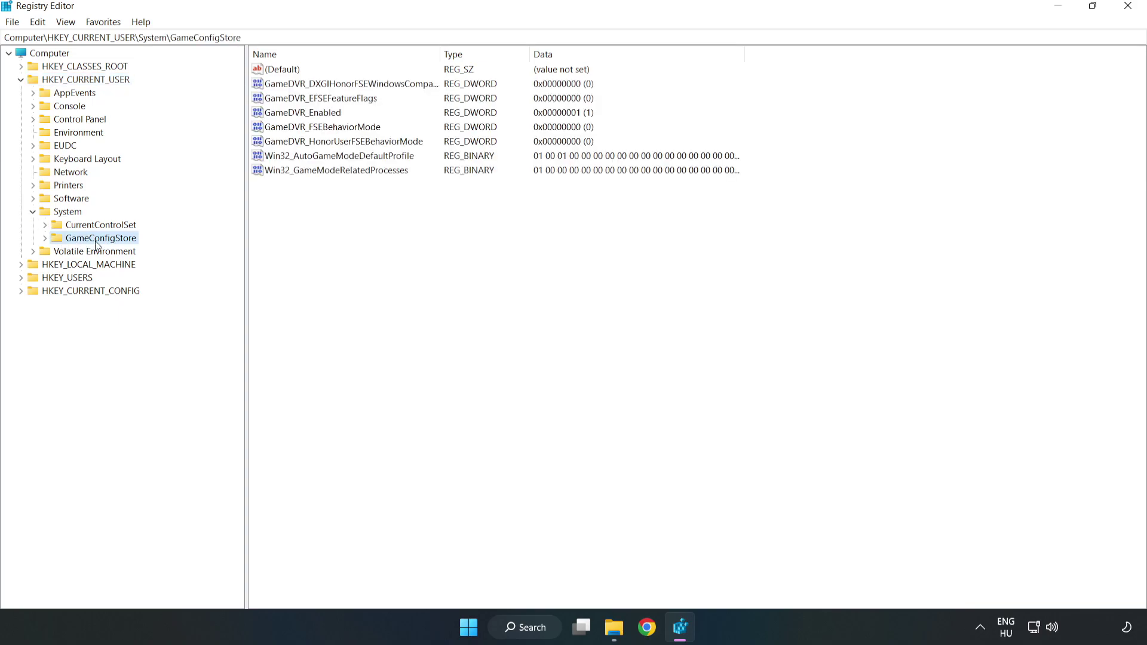
click(277, 117)
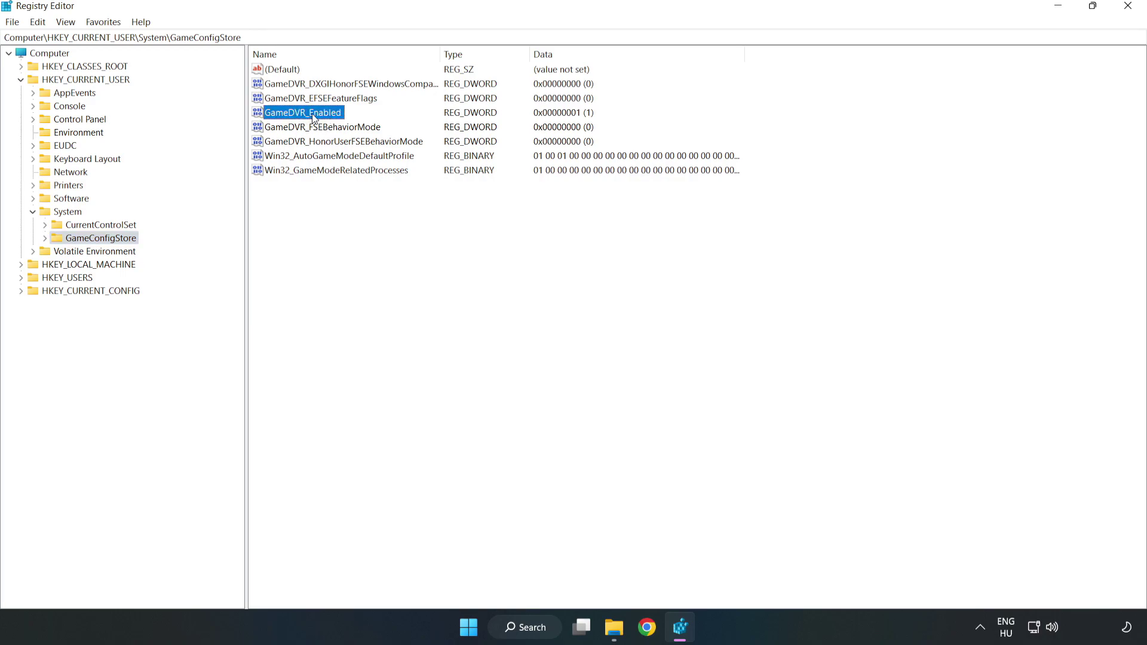
right_click(313, 118)
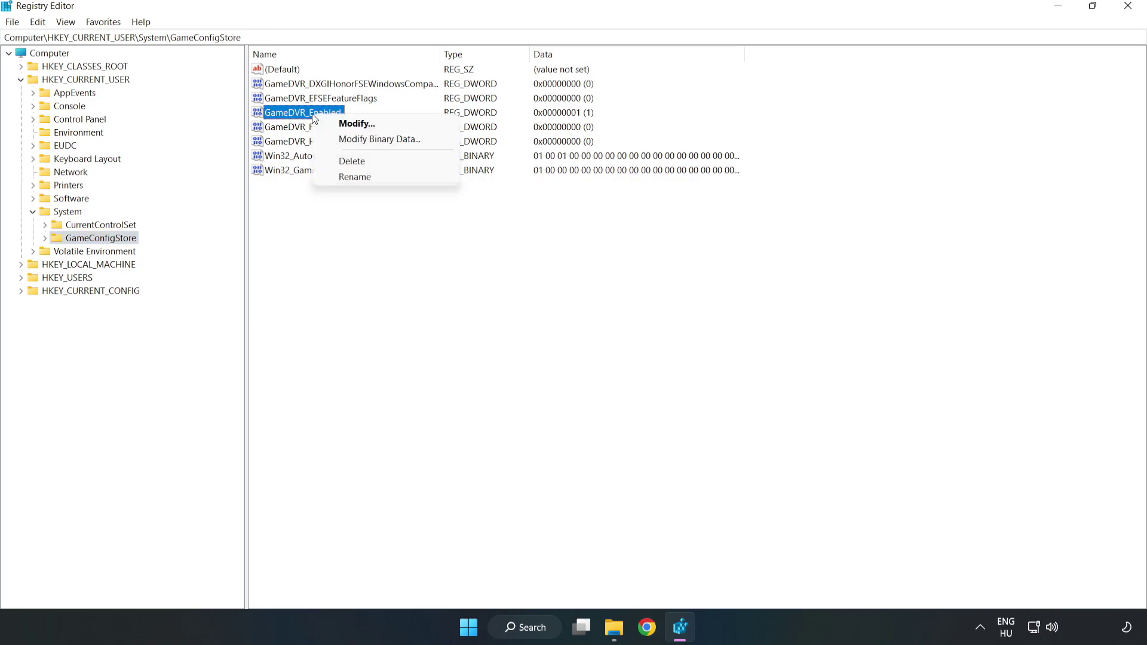
click(366, 125)
drag(292, 112, 643, 246)
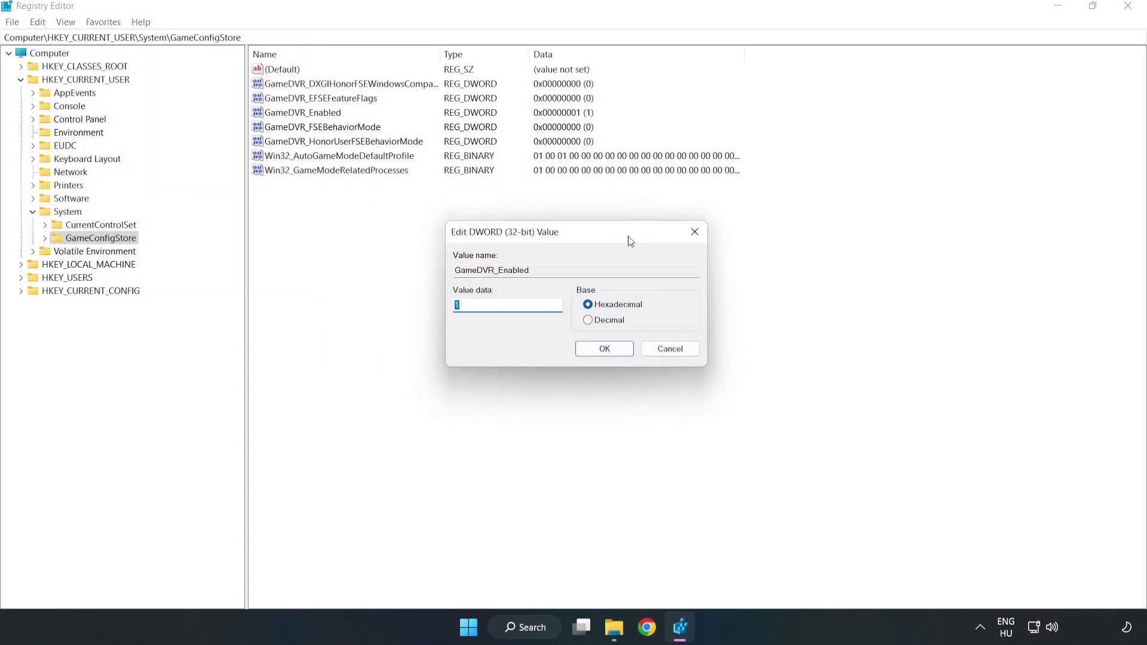
click(479, 313)
double_click(479, 313)
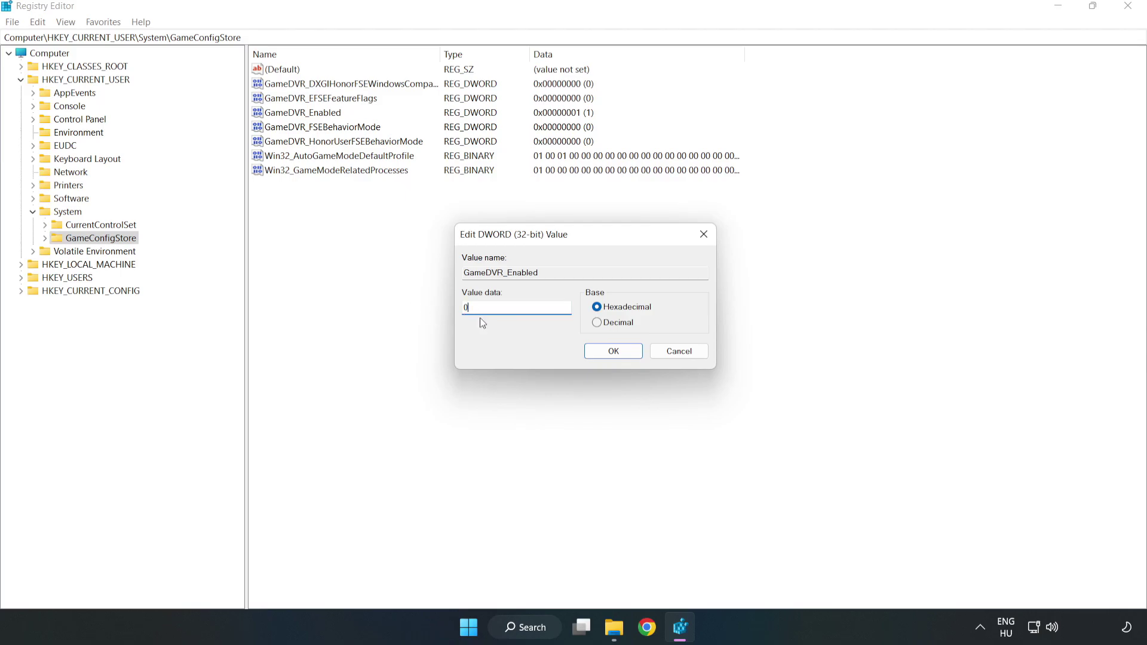
text(0)
click(613, 351)
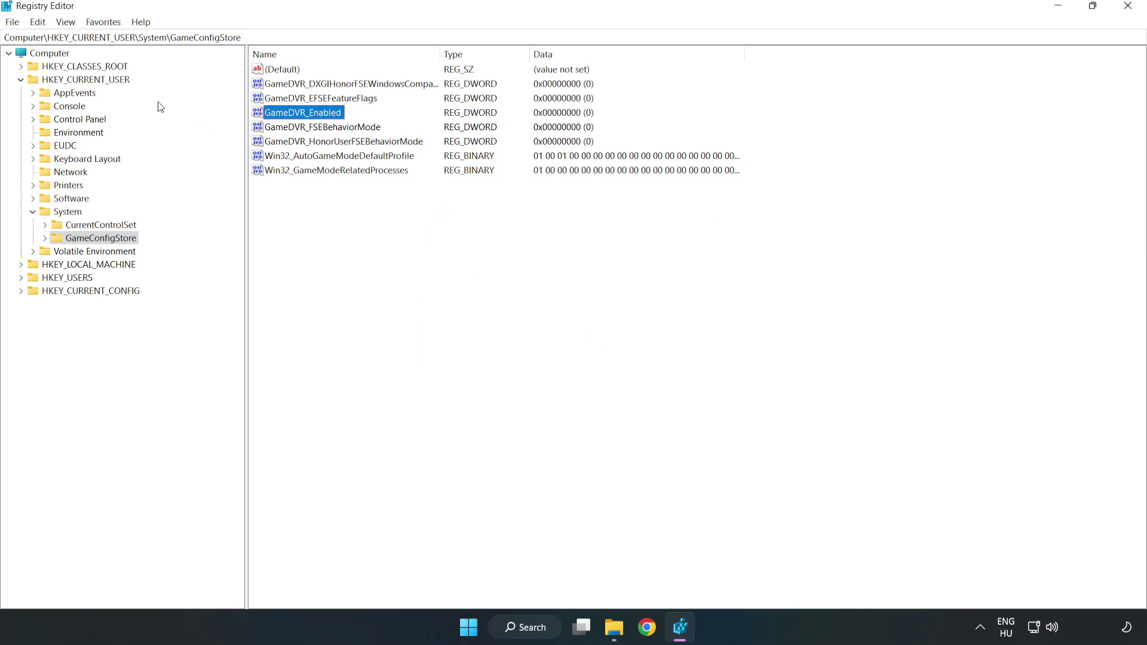
Browse to HKLM\SOFTWARE\Microsoft\PolicyManager\default\ApplicationManagement\AllowGameDVR to show its values
click(21, 79)
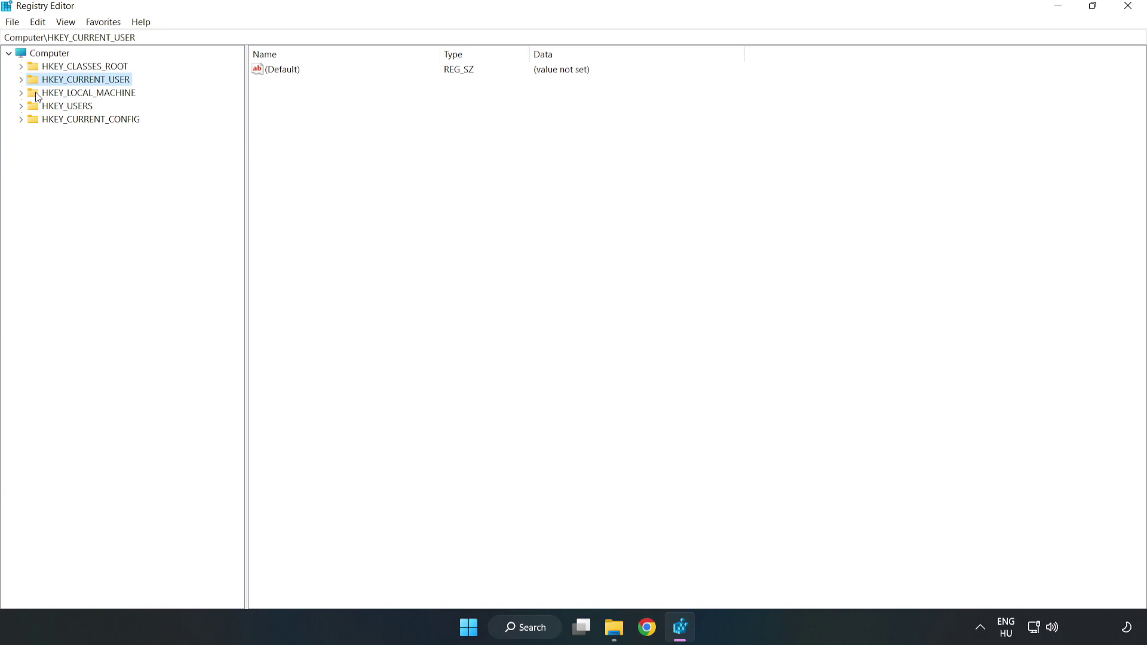
double_click(28, 94)
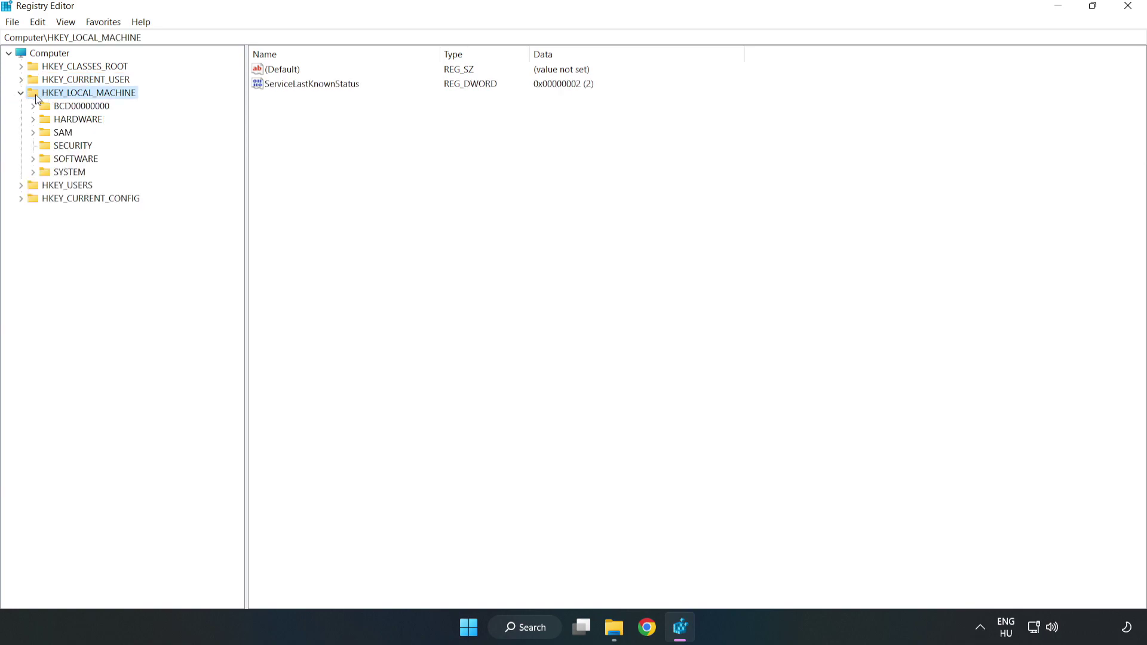
click(33, 159)
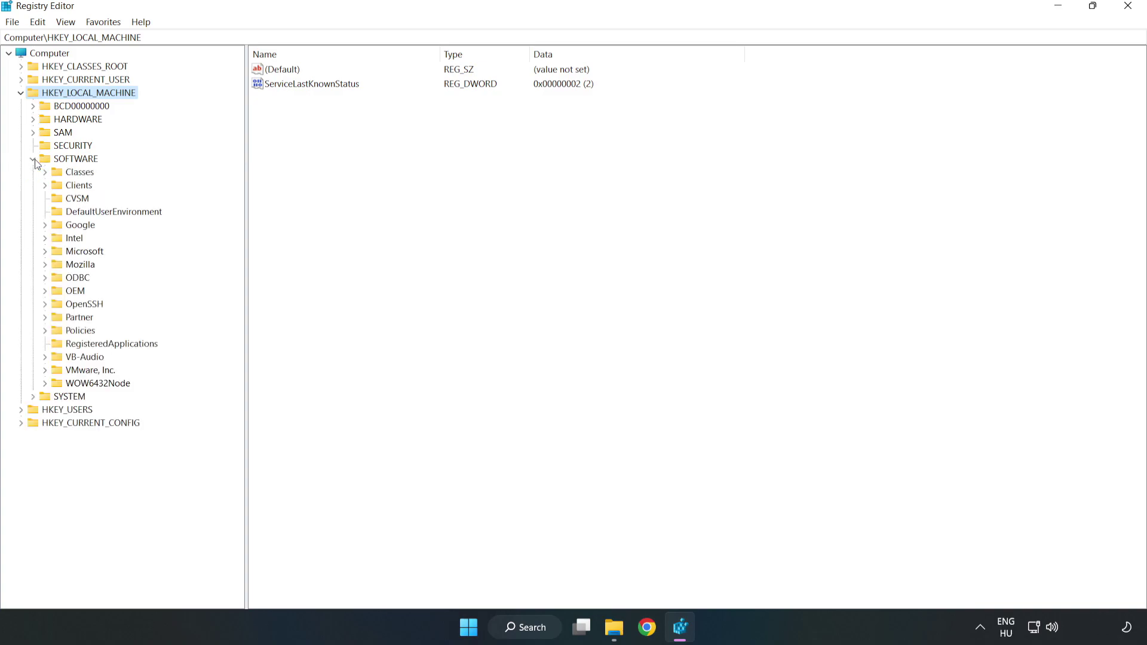
click(46, 254)
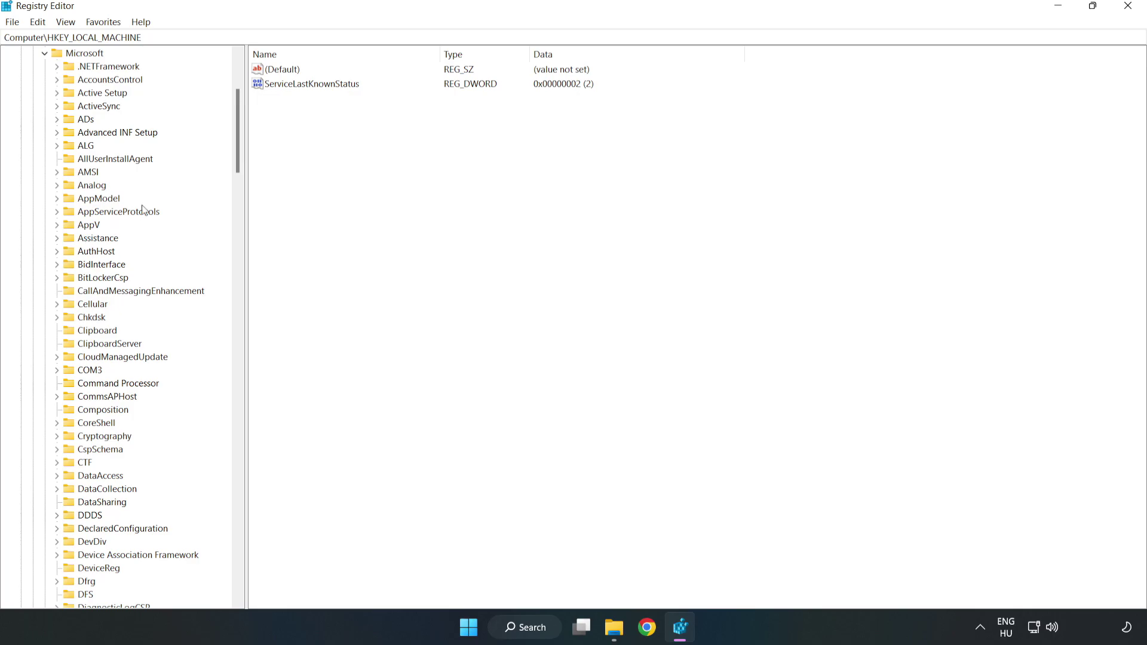
mouse_move(235, 152)
mouse_down()
mouse_move(258, 433)
mouse_move(256, 420)
mouse_up()
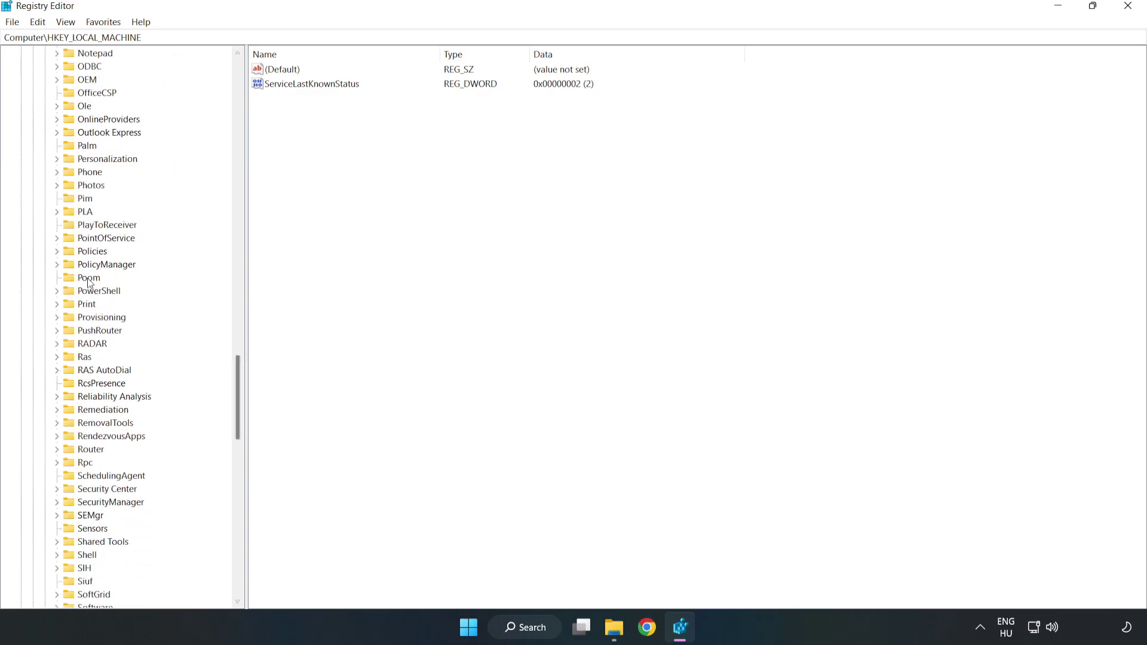
click(57, 264)
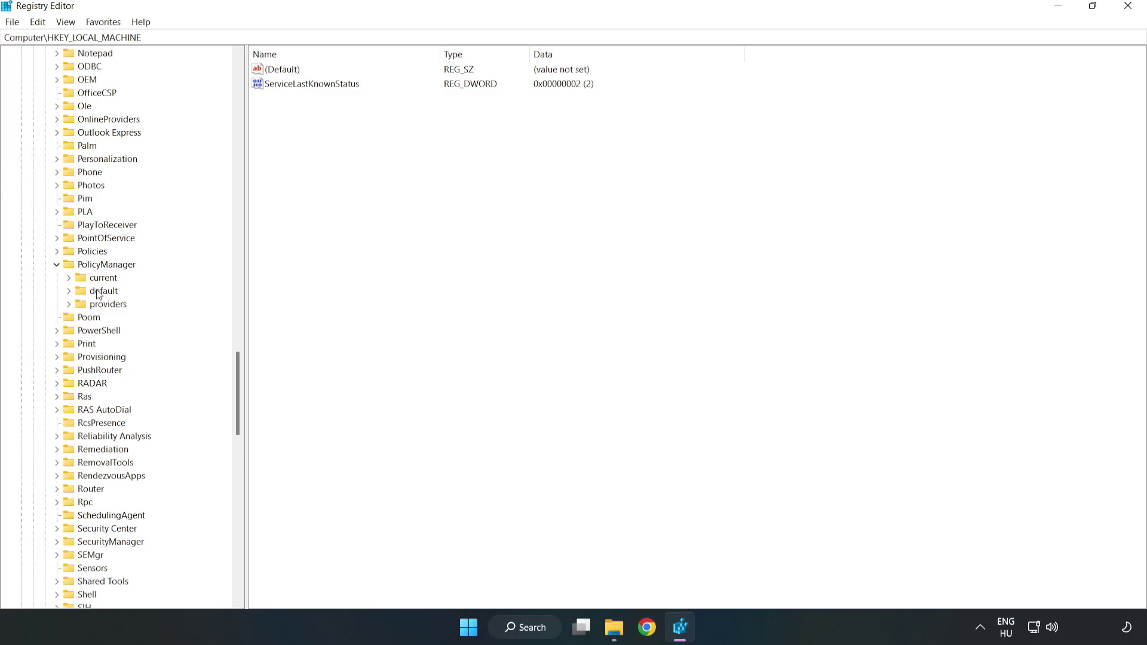
click(70, 291)
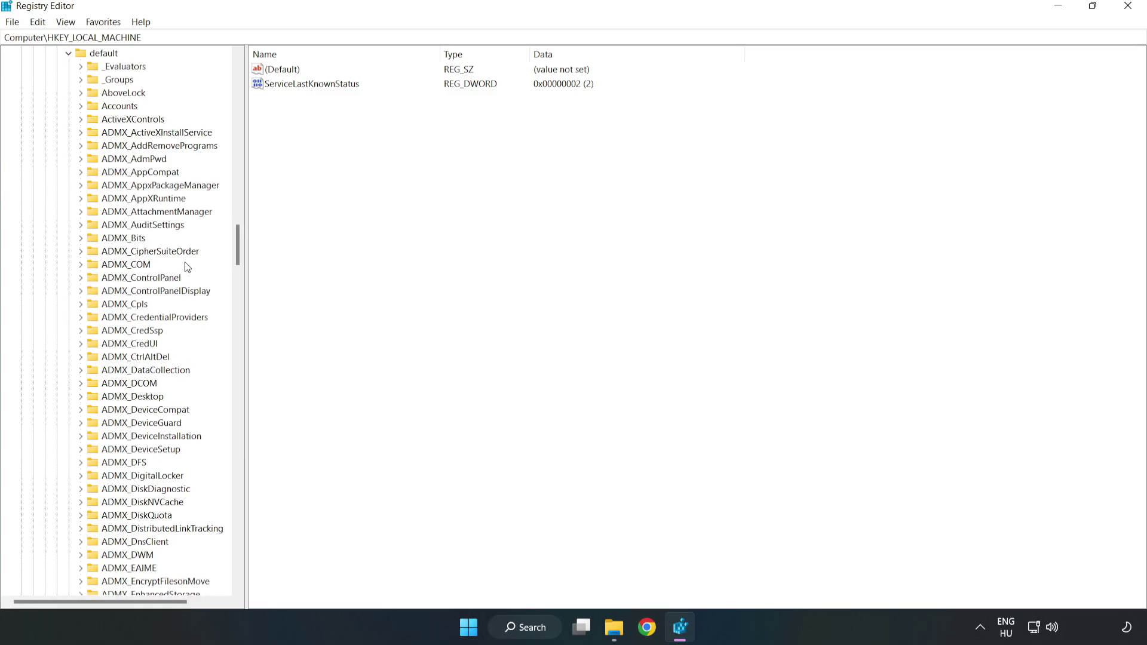
drag(237, 244, 234, 383)
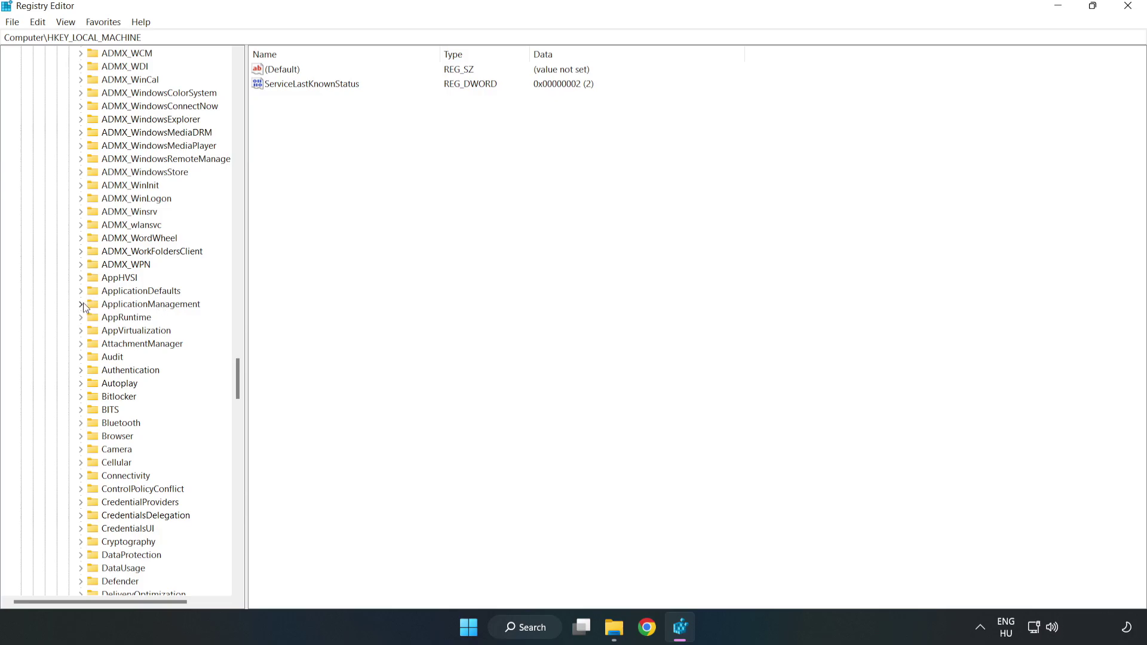
click(83, 304)
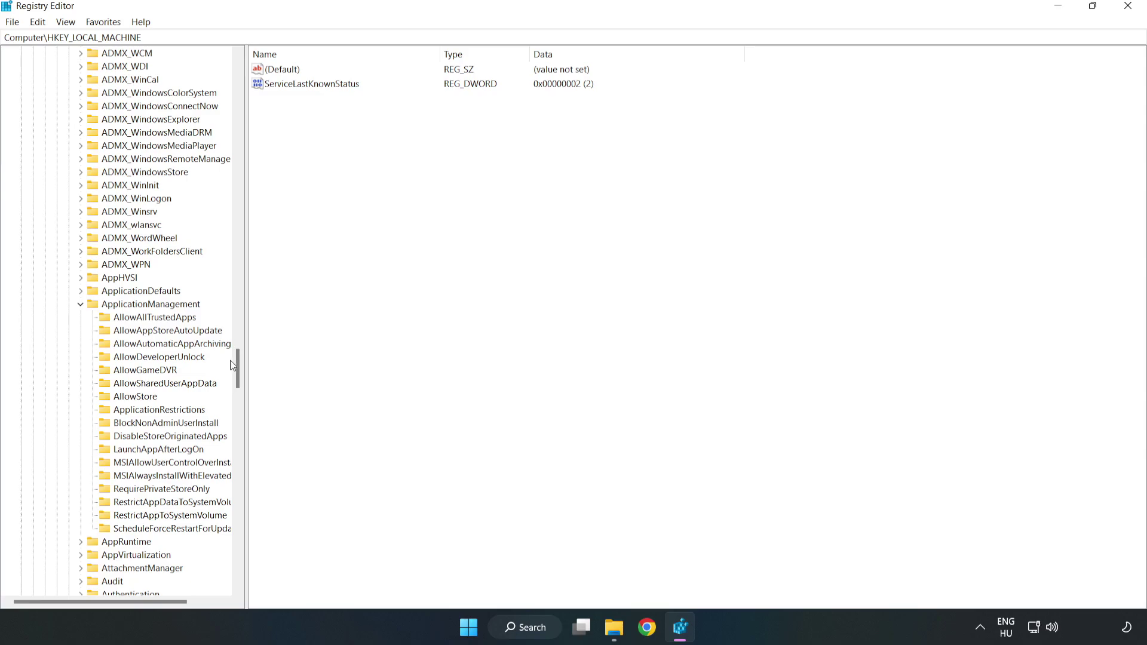
click(133, 372)
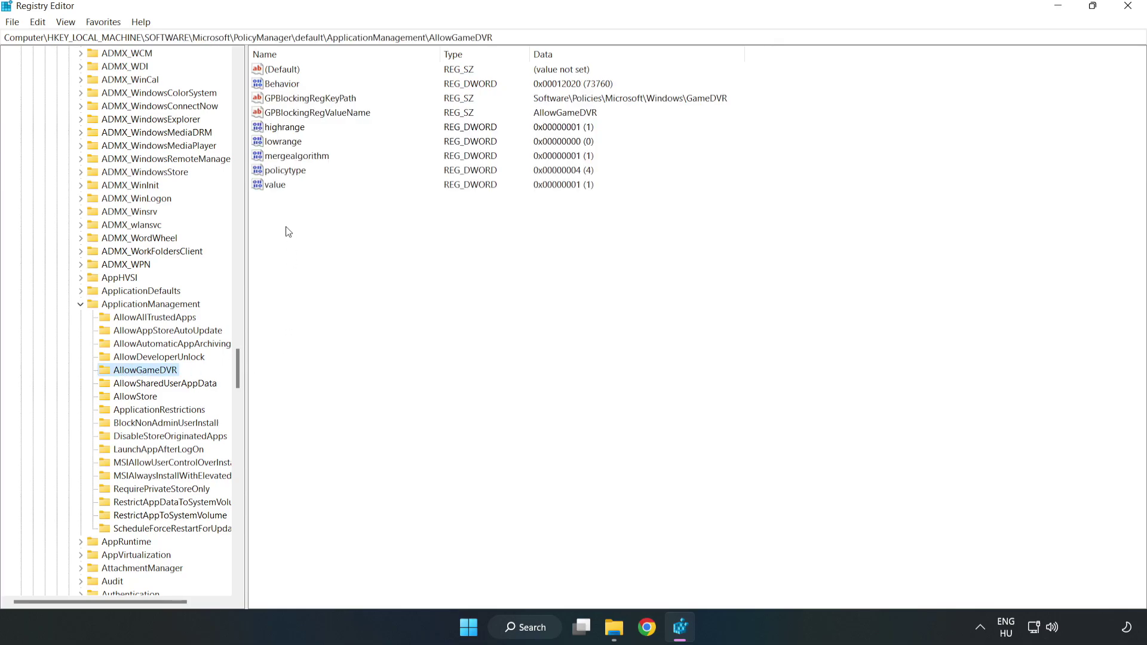
Change AllowGameDVR's "value" data to 0 and close Registry Editor
click(269, 187)
right_click(281, 190)
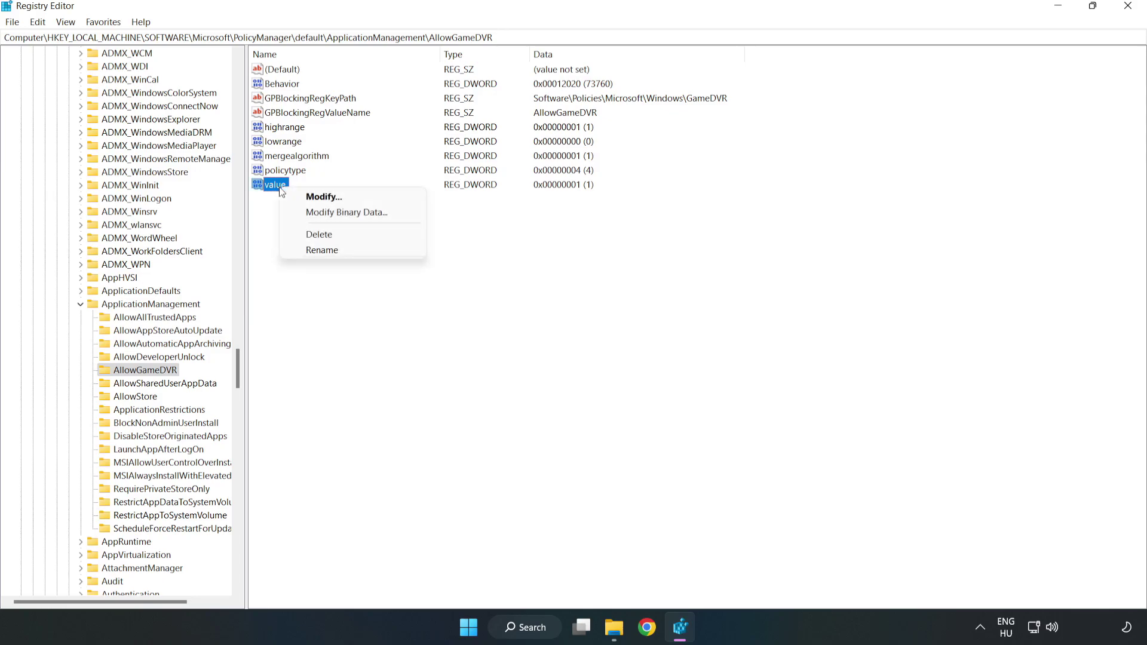
click(330, 201)
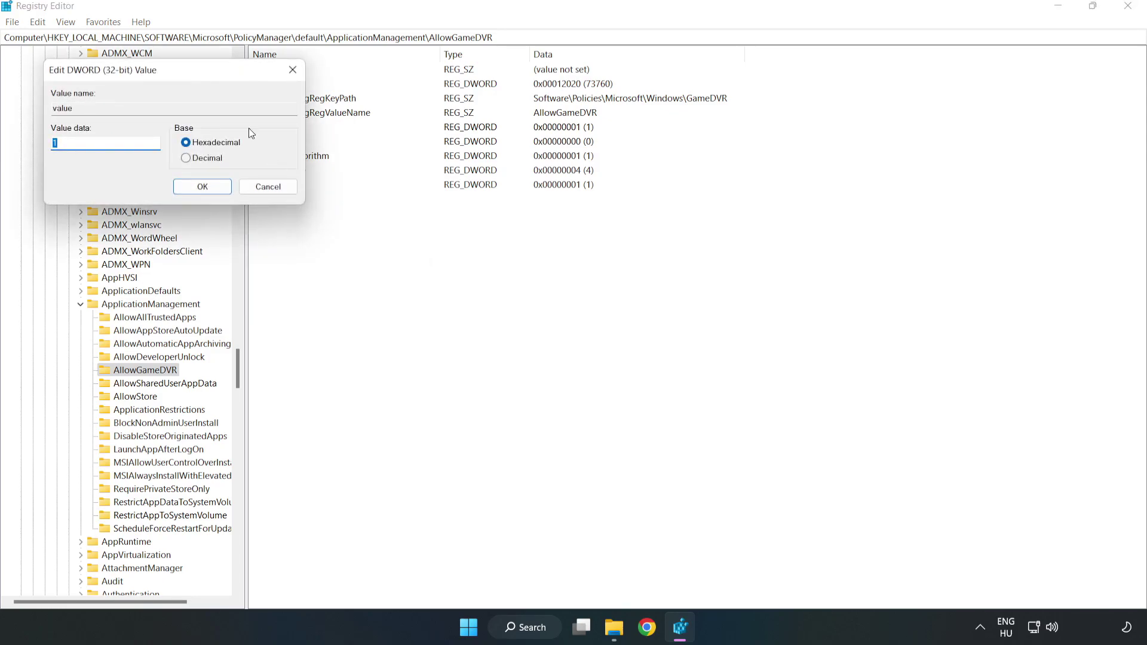
mouse_move(211, 75)
mouse_down()
mouse_move(584, 245)
mouse_move(569, 244)
mouse_up()
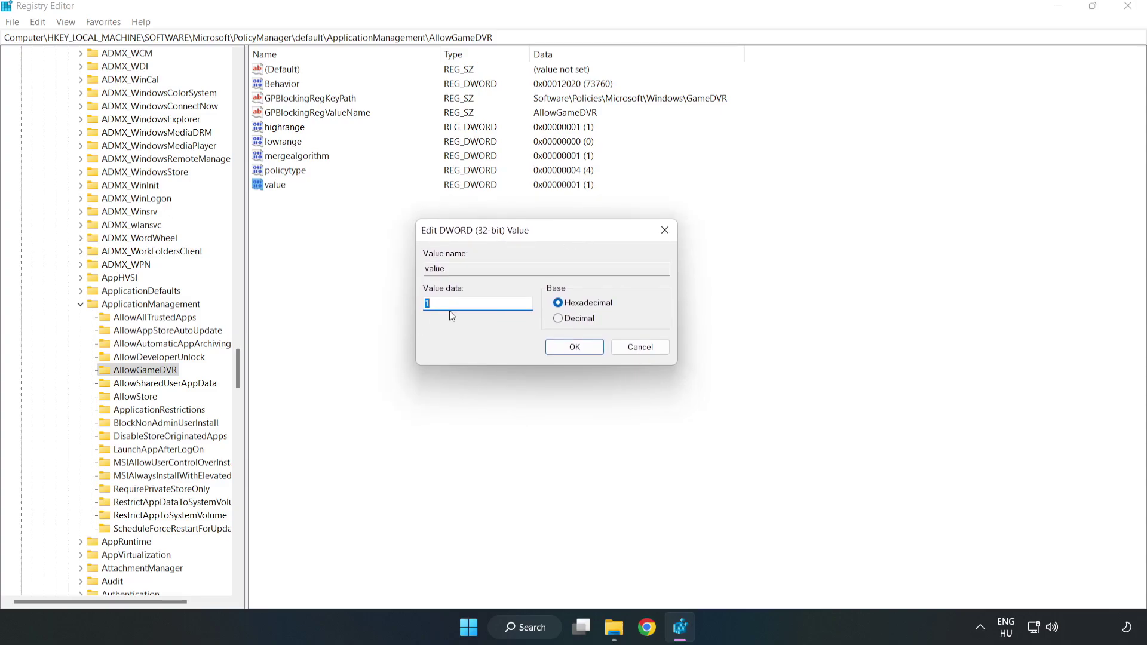
text(0)
click(560, 348)
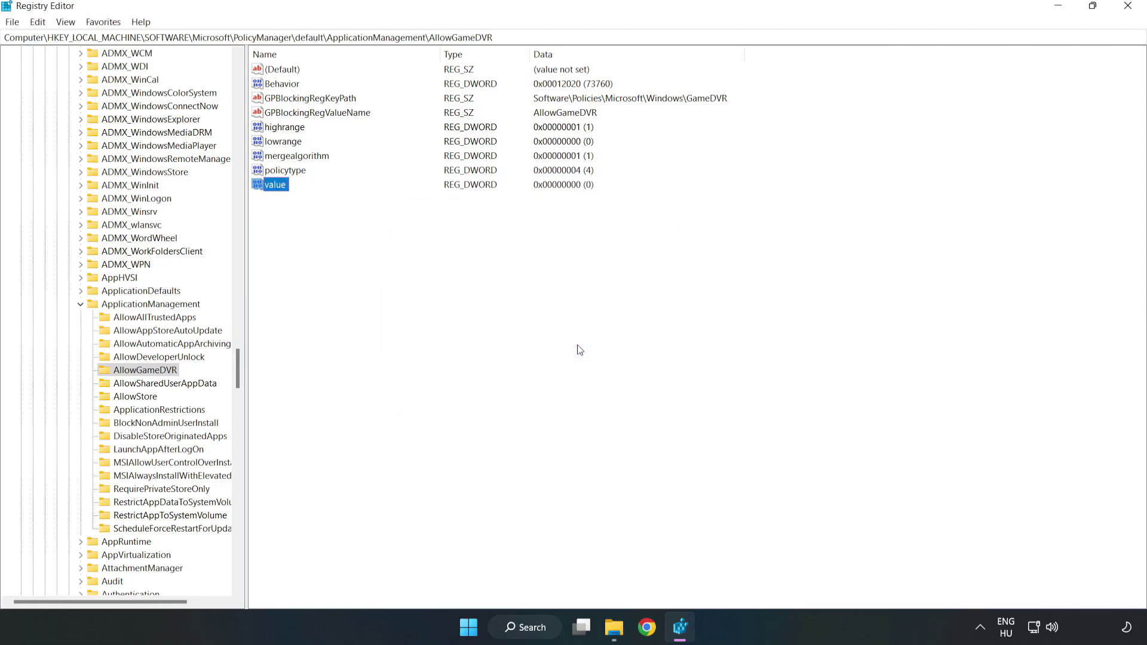
click(1128, 7)
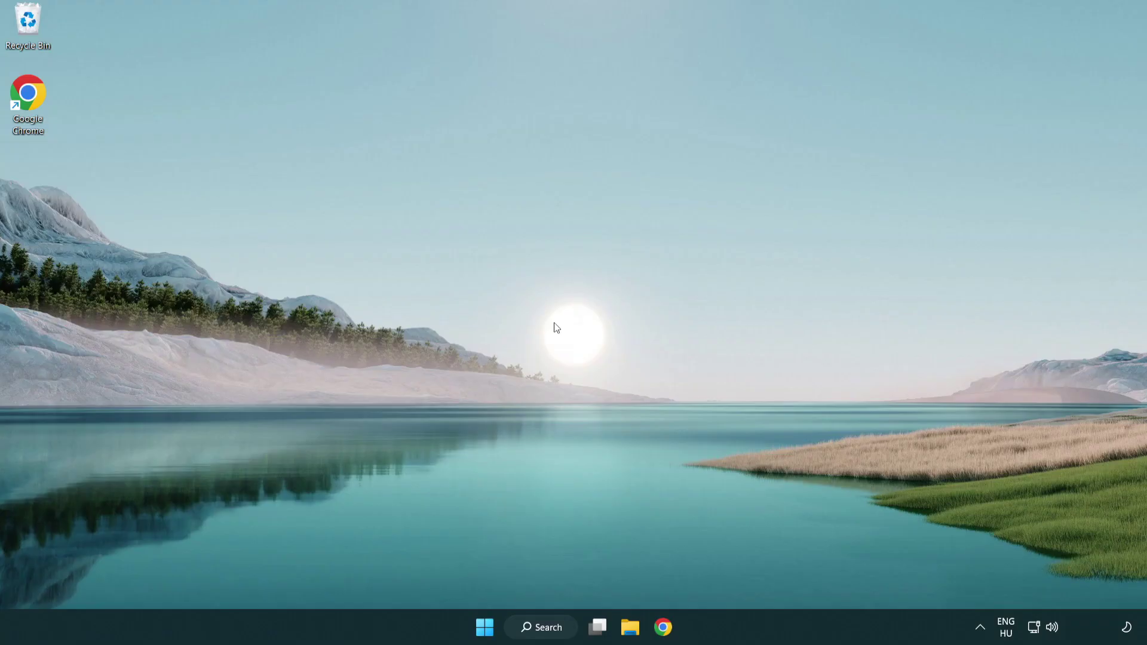
In Chrome, download dxwebsetup.exe from the DirectX End-User Runtime page
click(668, 633)
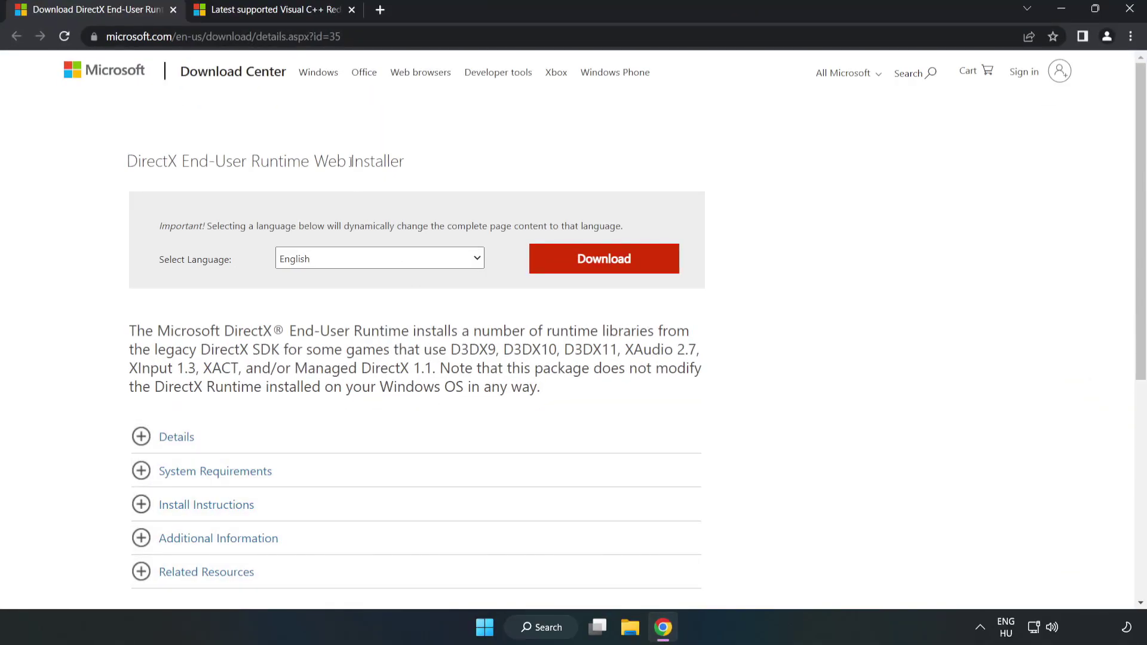
drag(343, 36, 152, 37)
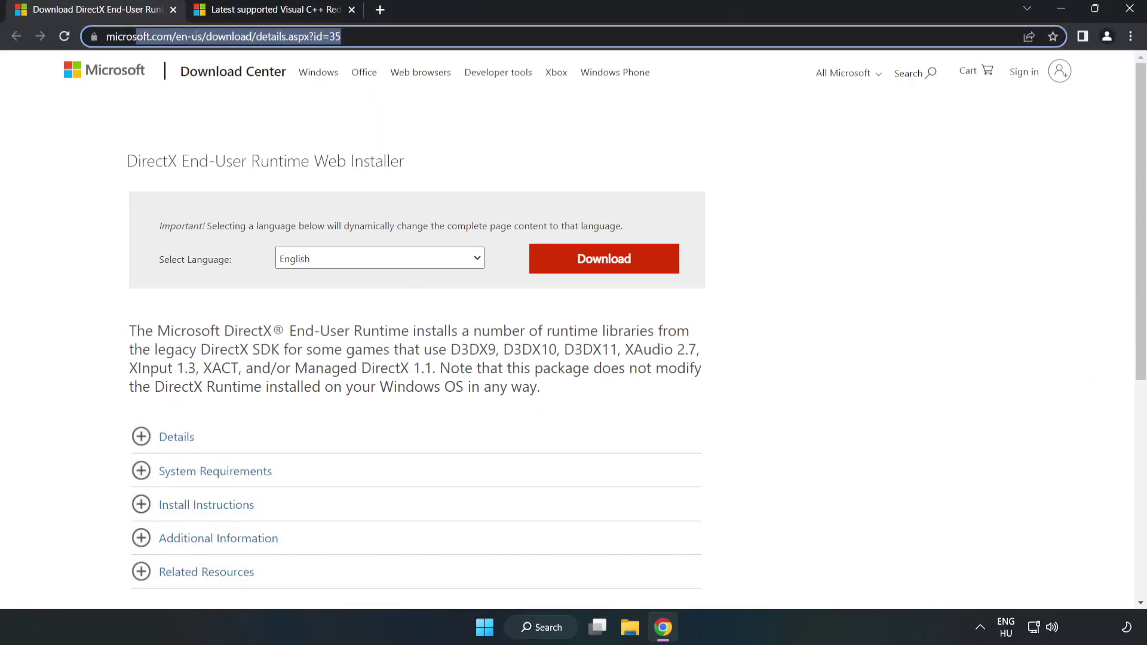
click(464, 142)
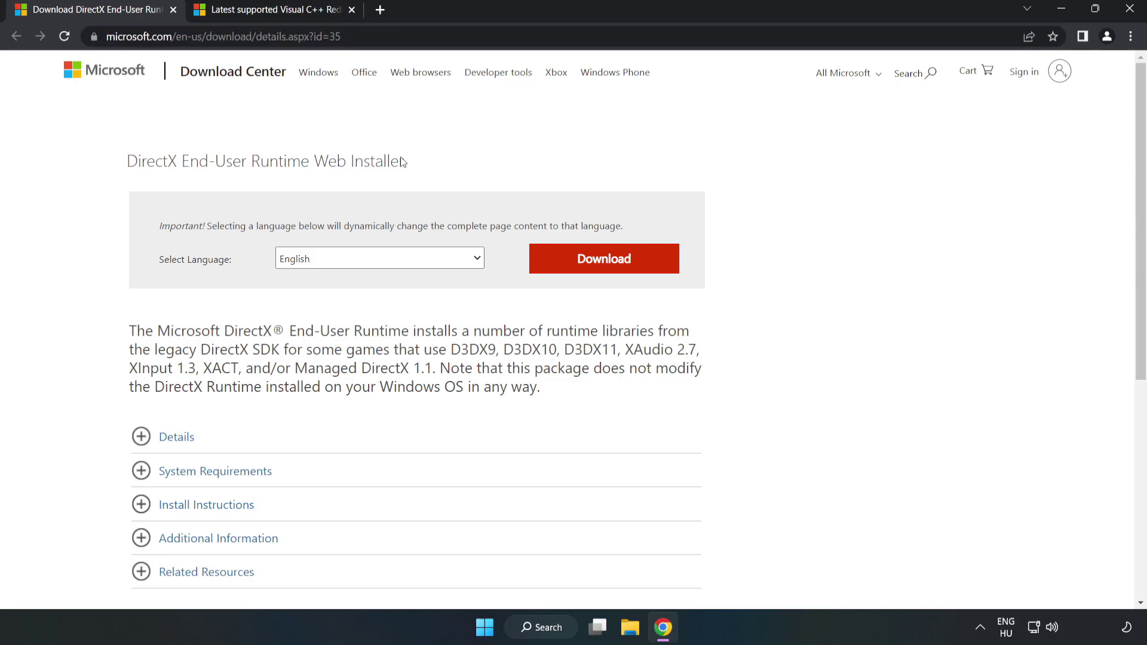
click(611, 272)
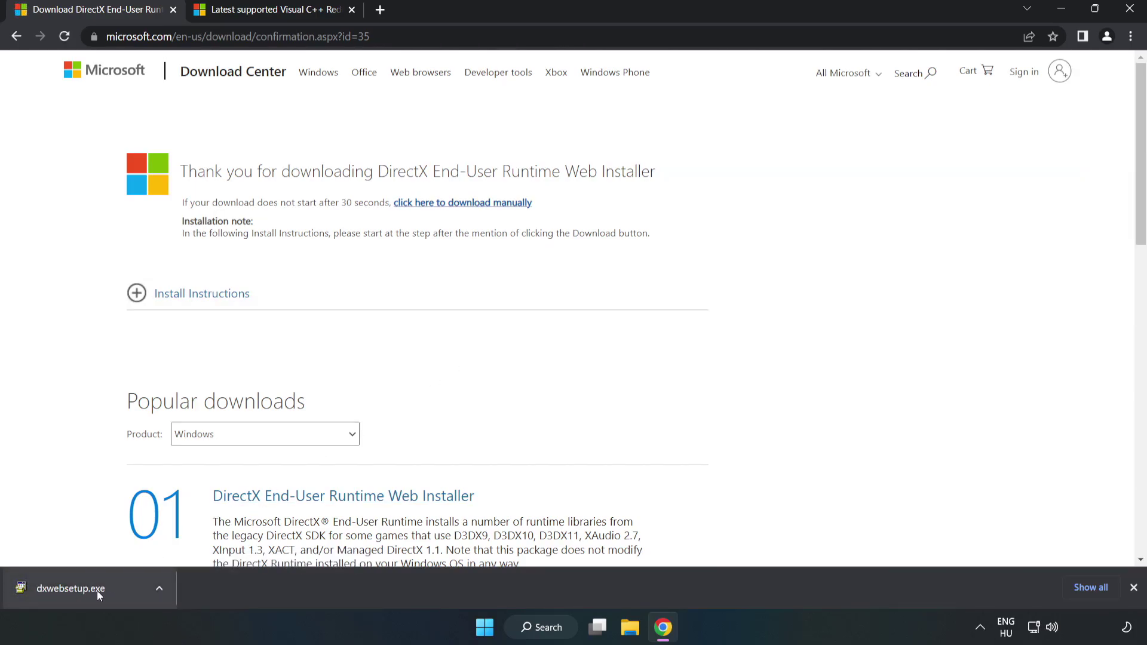
Run dxwebsetup.exe, accepting the licence and declining the Bing Bar, through to Finish
click(116, 591)
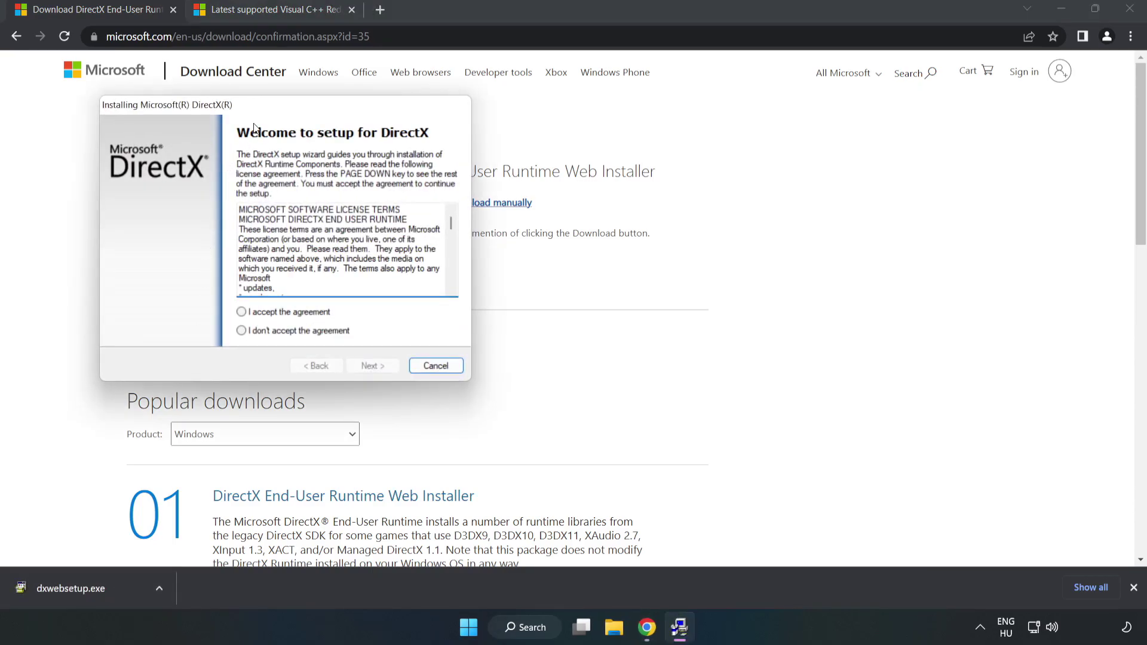
drag(259, 110, 545, 164)
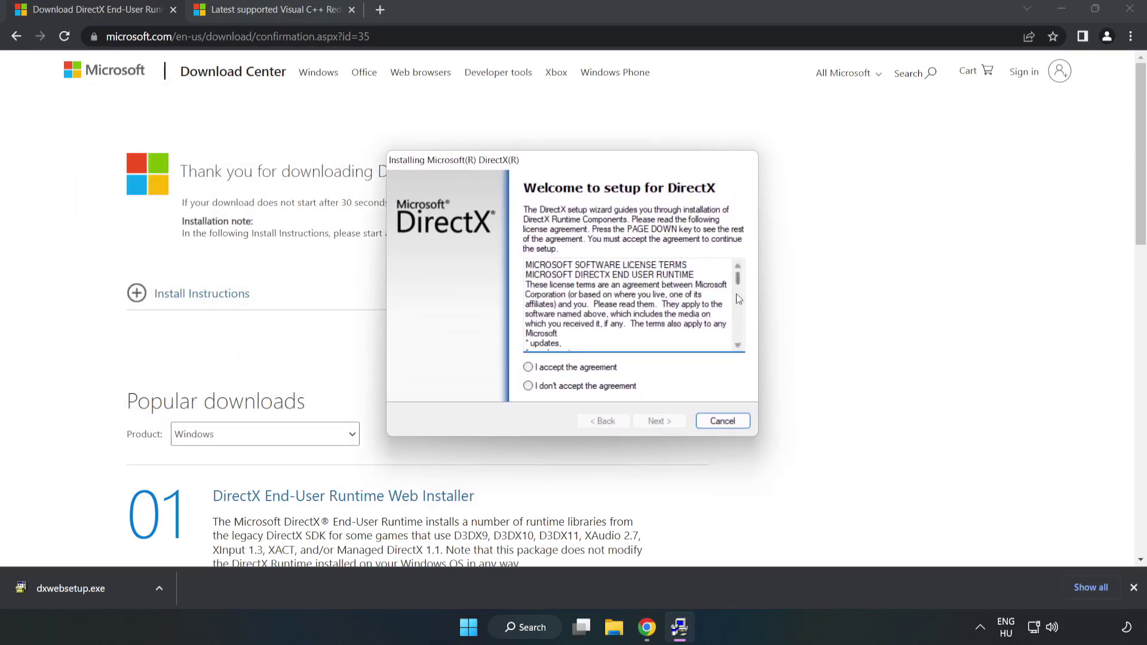
drag(738, 279, 738, 332)
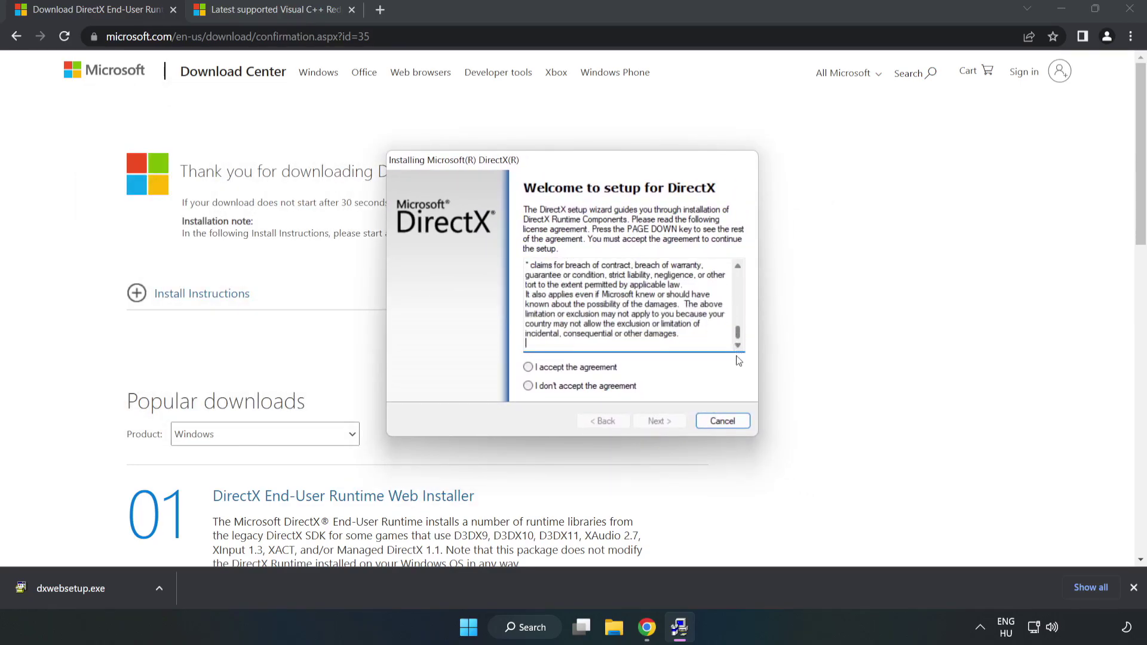
click(535, 368)
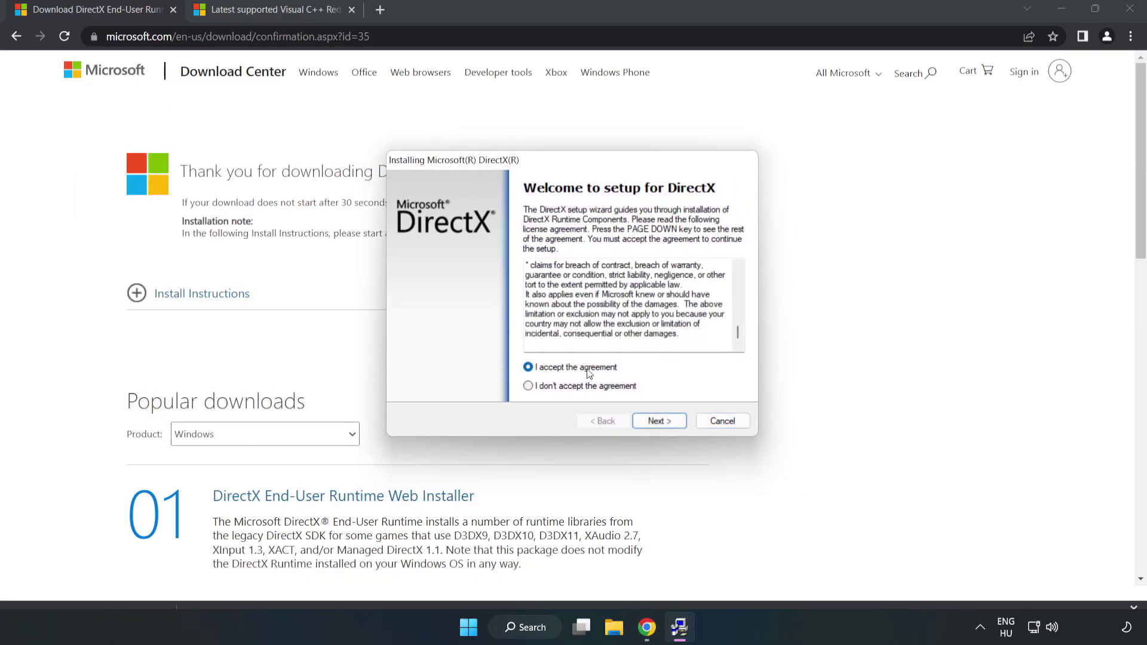
click(664, 422)
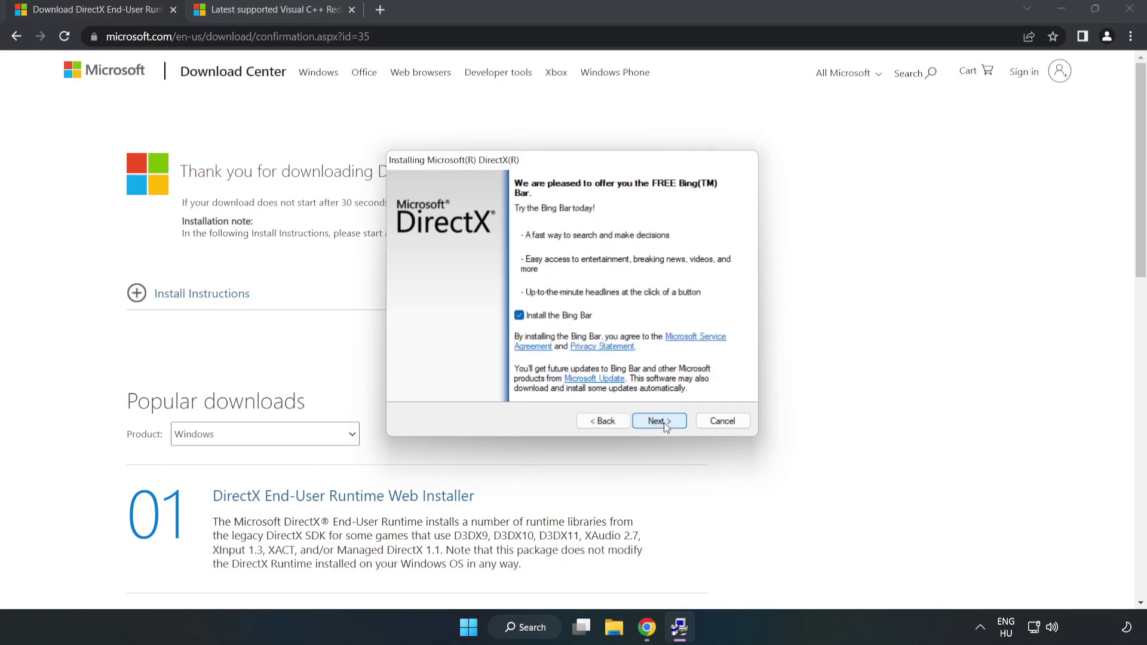
click(519, 316)
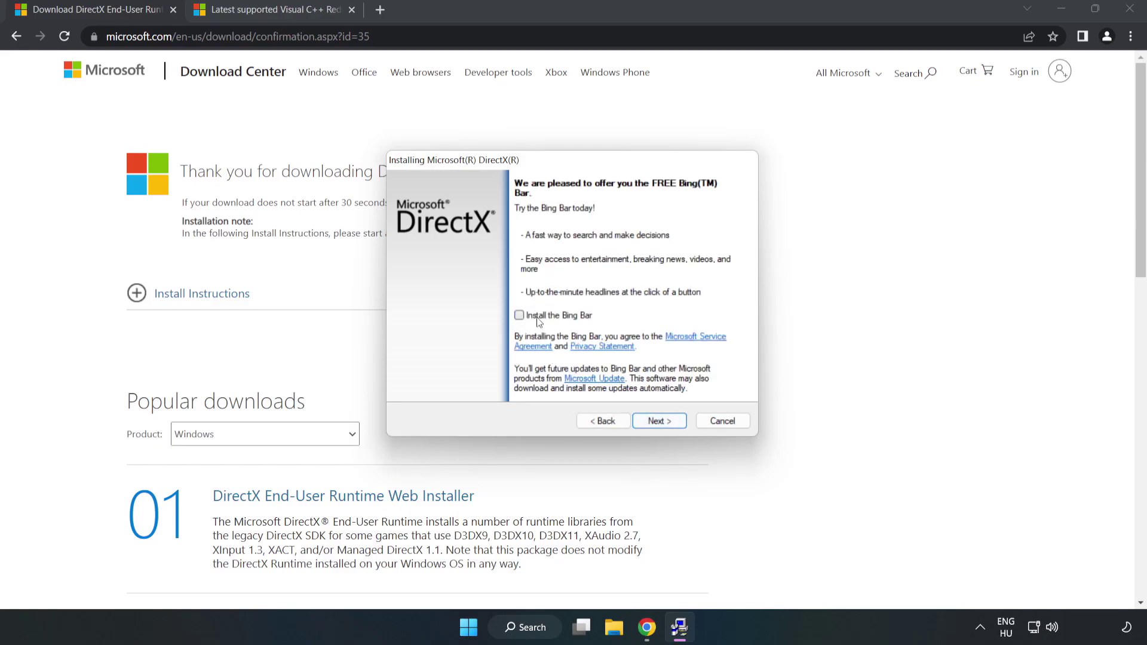
click(662, 421)
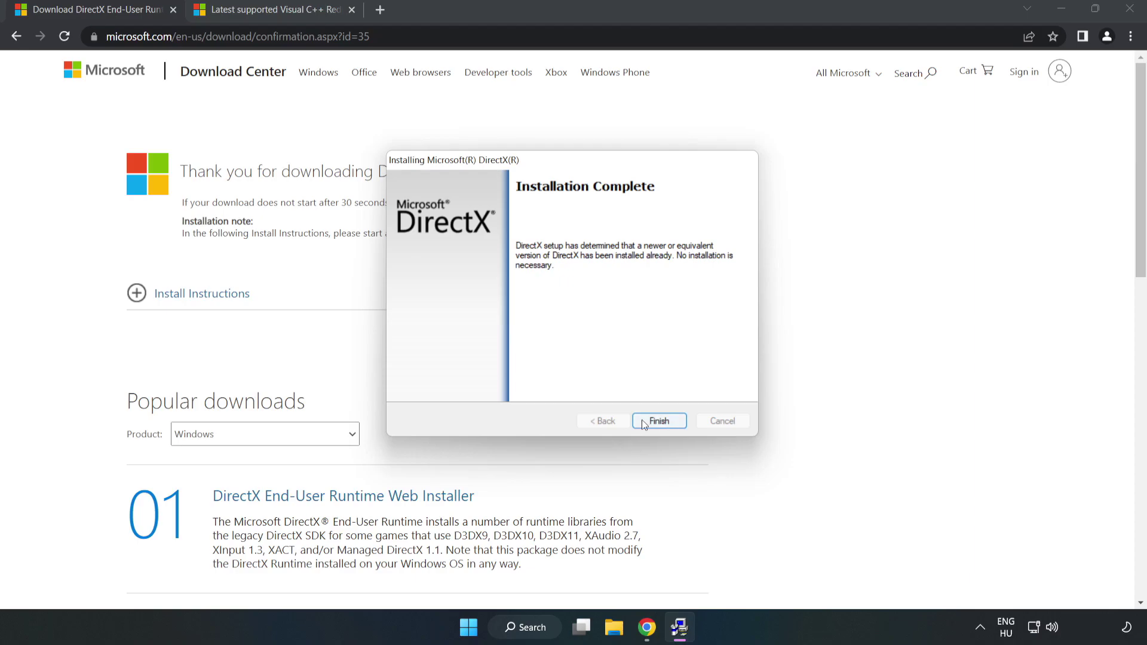
click(659, 421)
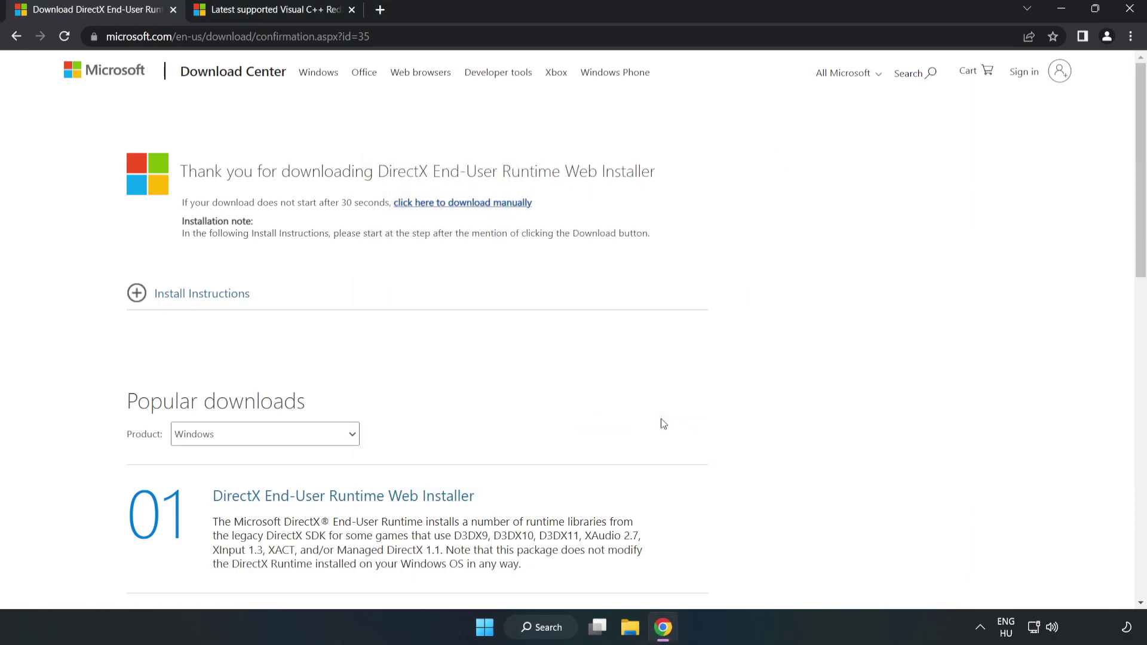
Close the DirectX tab and download the ARM64, x86 and x64 vc_redist installers, allowing multiple downloads
click(173, 10)
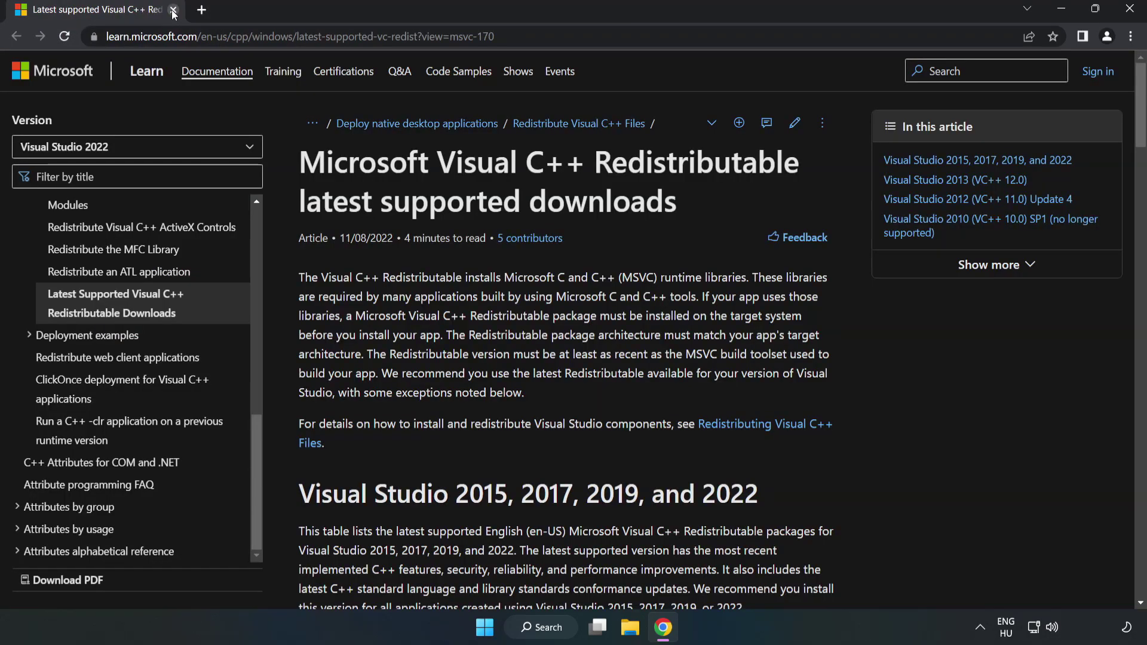
click(567, 36)
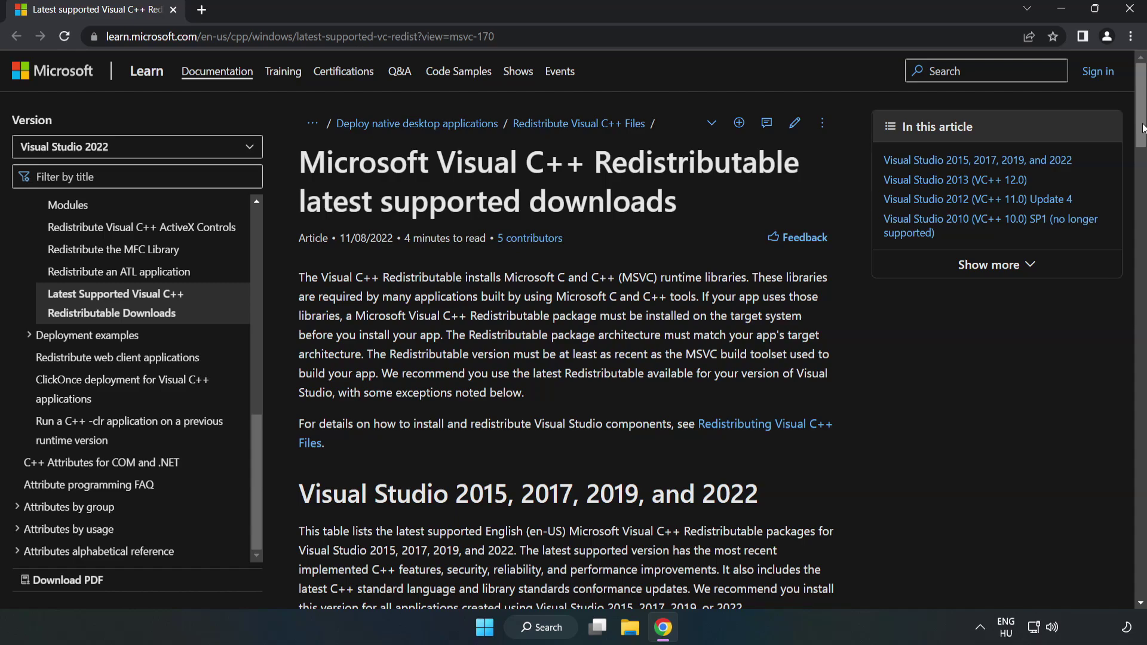
scroll(1141, 146, down, 1)
scroll(1140, 146, down, 6)
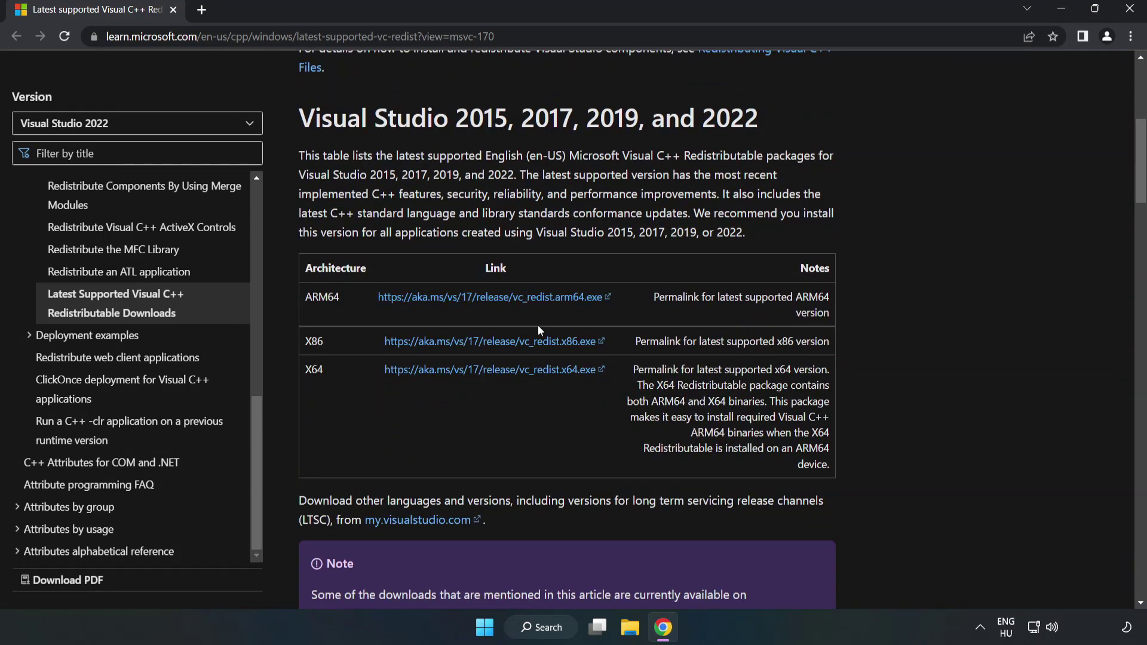
click(504, 345)
click(474, 370)
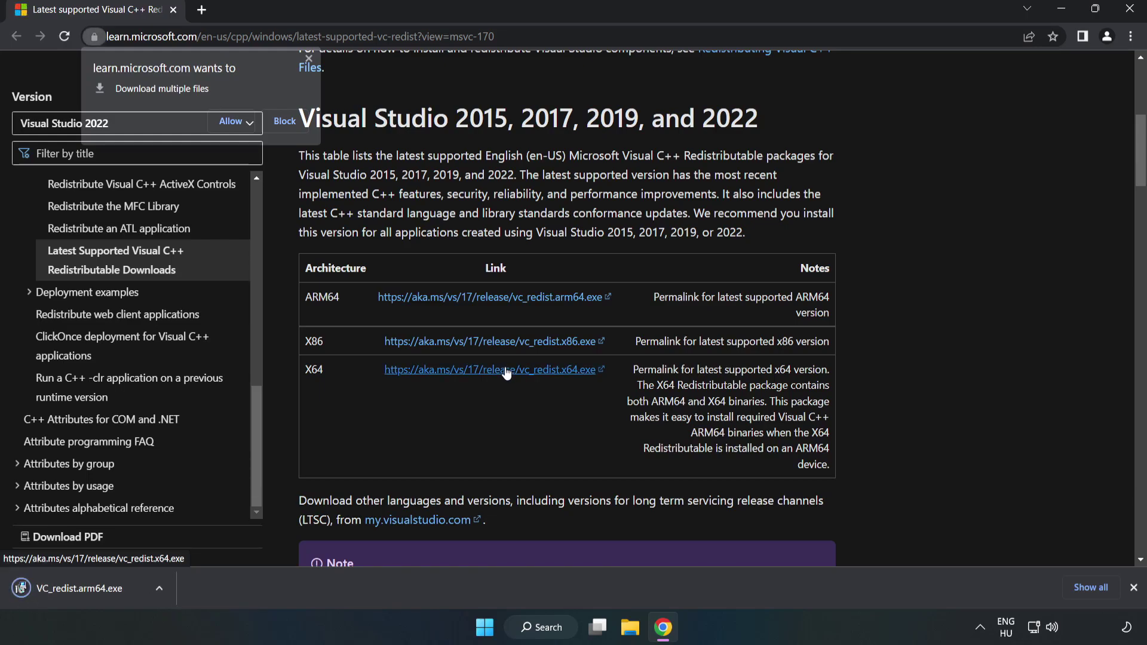
click(232, 120)
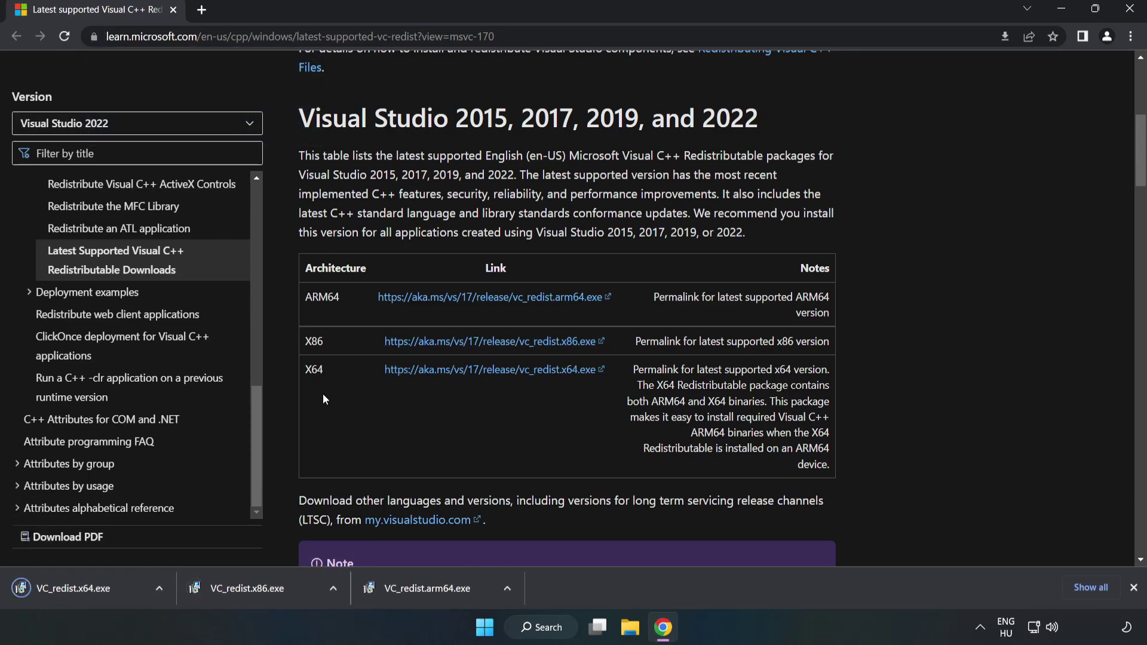
Try installing the ARM64 Visual C++ redistributable, and dismiss it when setup fails
click(439, 592)
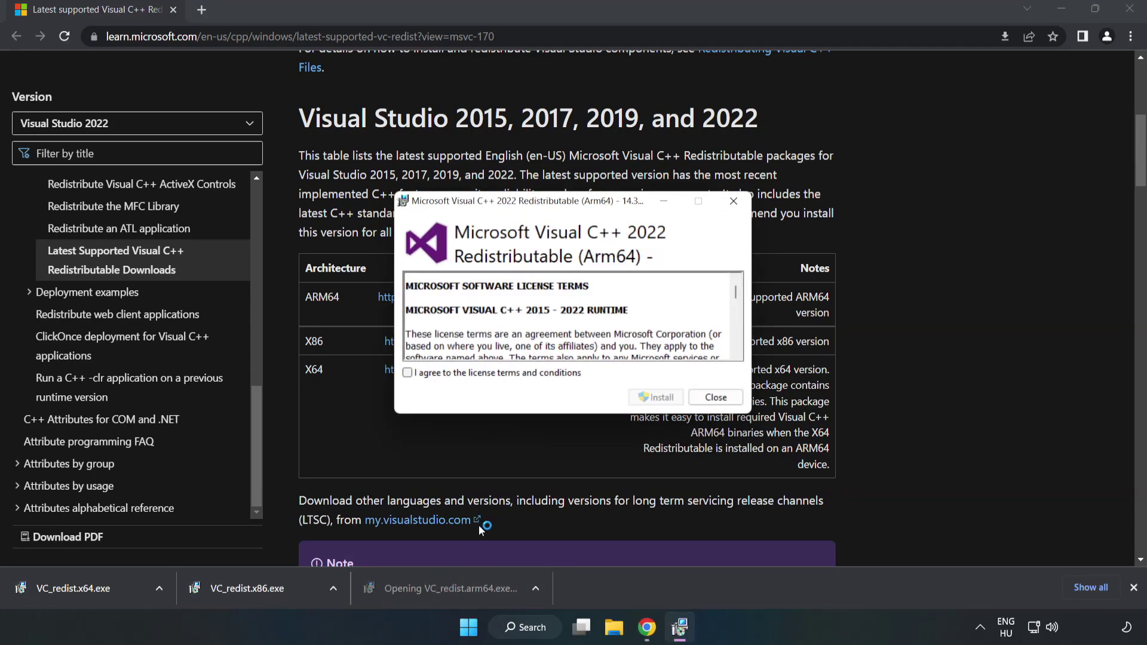
drag(735, 292, 731, 368)
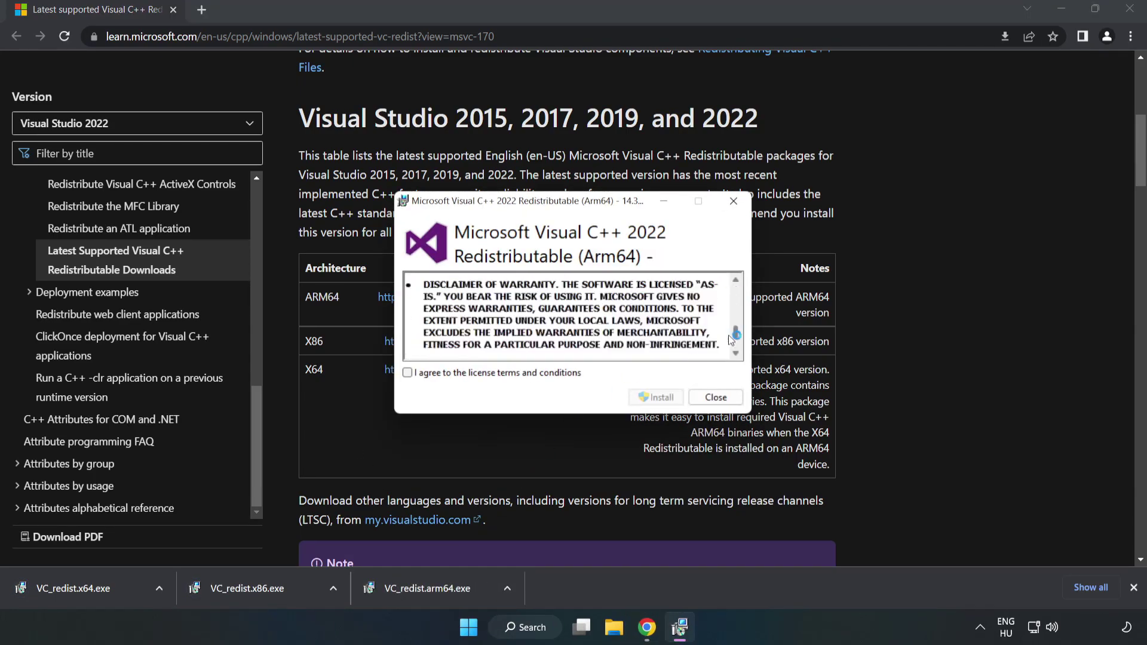
click(505, 373)
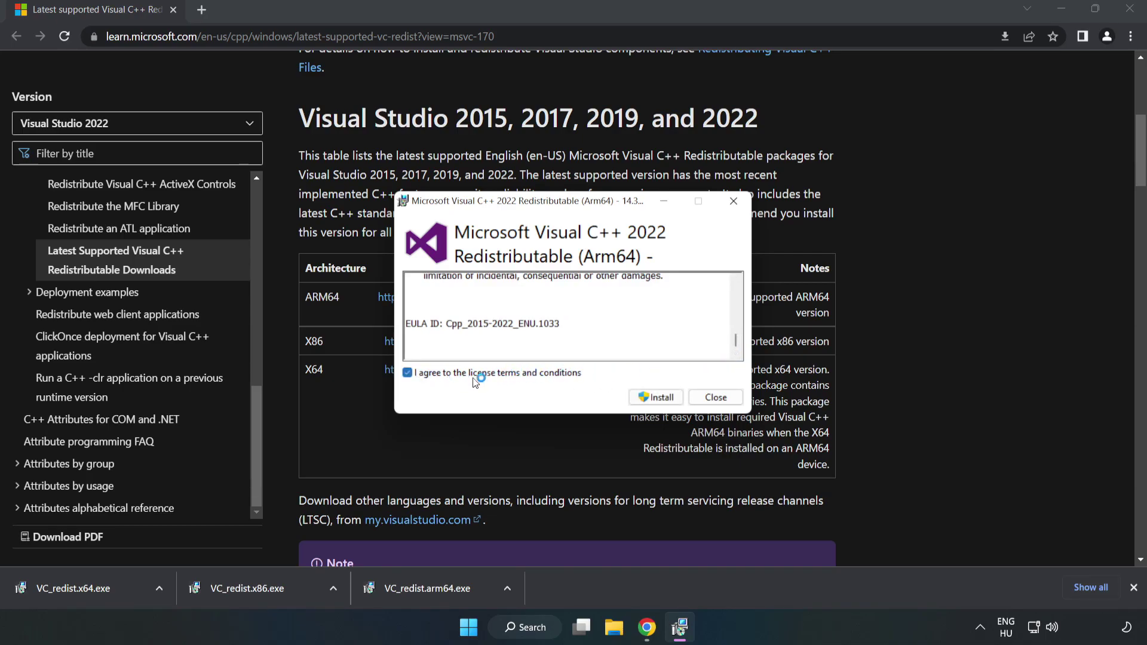
click(658, 399)
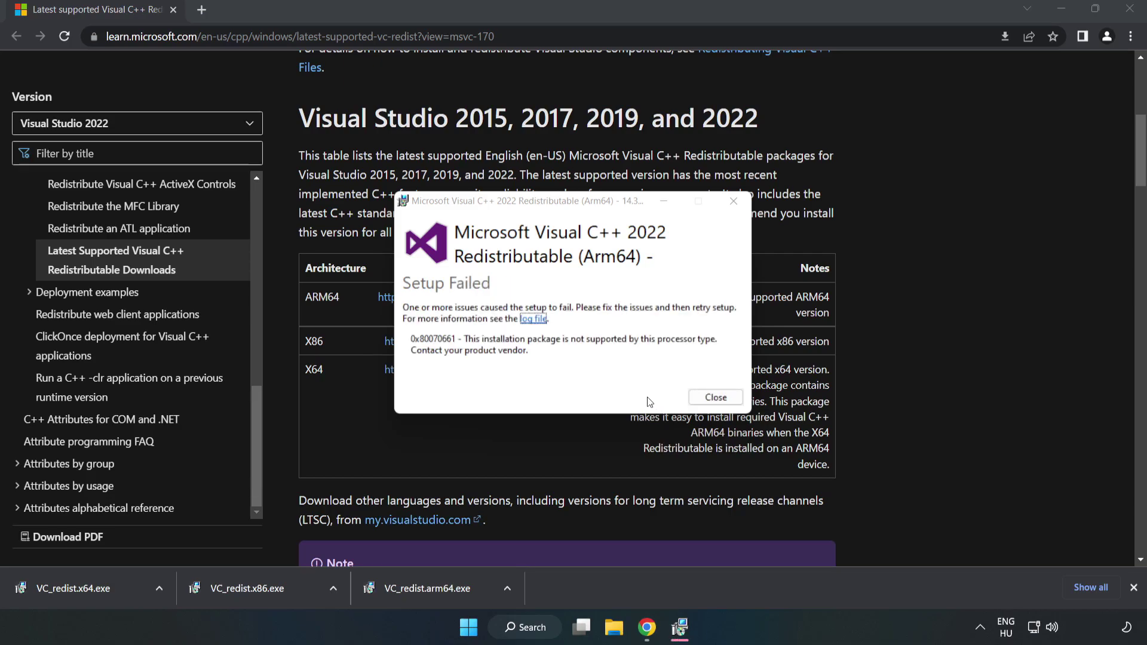
click(714, 399)
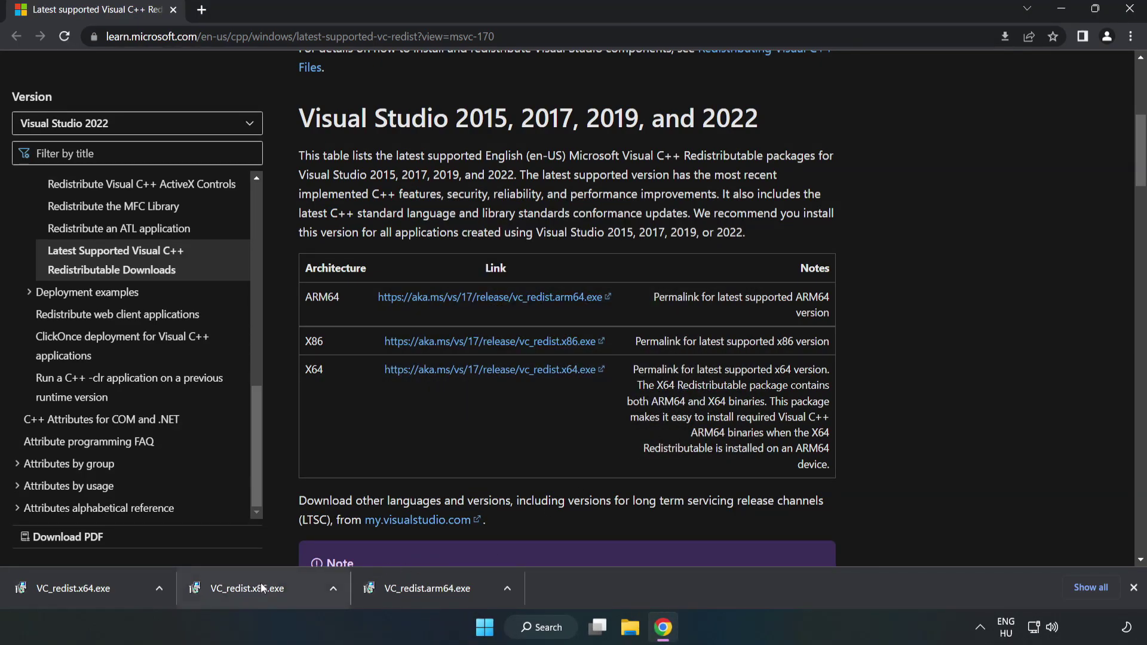
Install the x86 and x64 Visual C++ 2015-2022 redistributables, postponing the restart
click(262, 588)
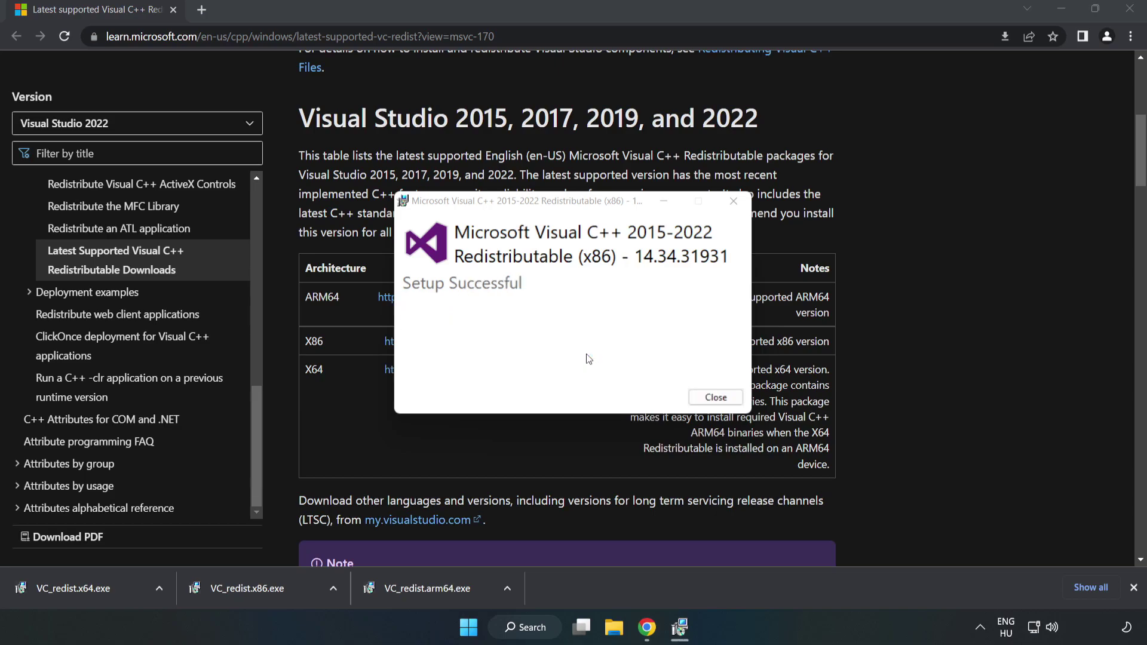
click(716, 397)
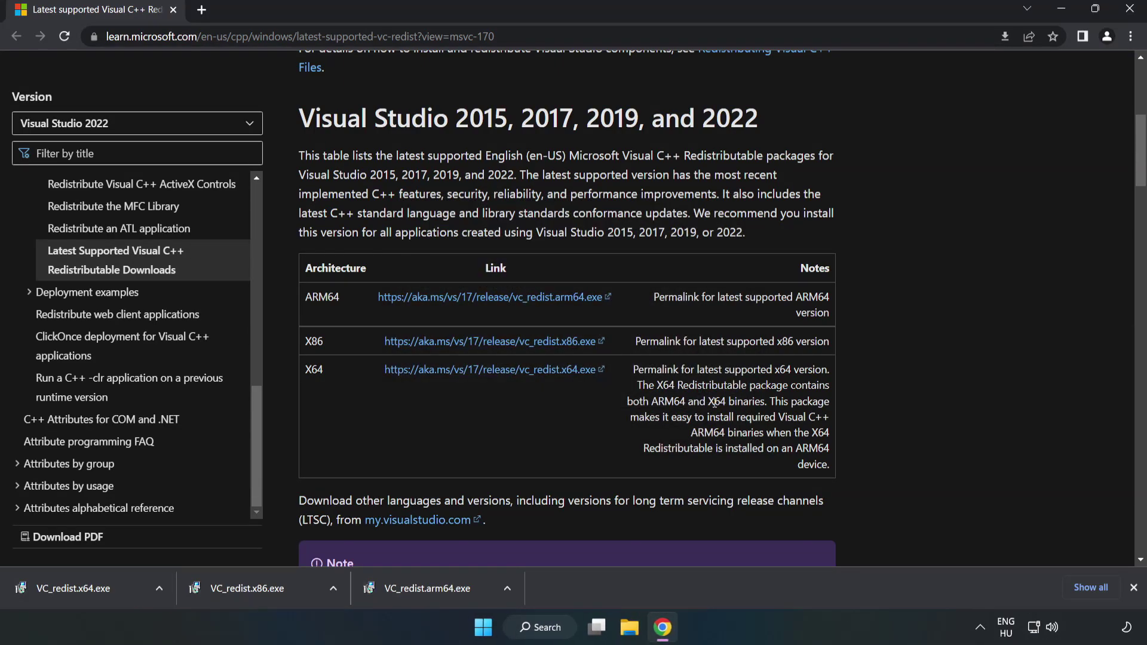
click(62, 585)
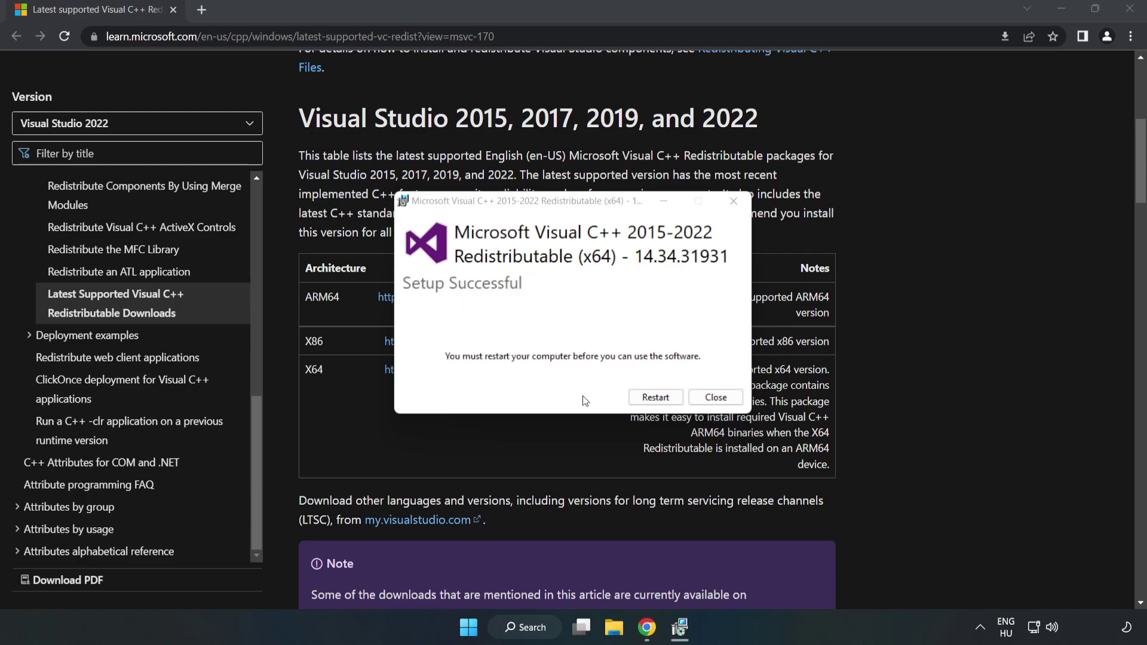
click(716, 399)
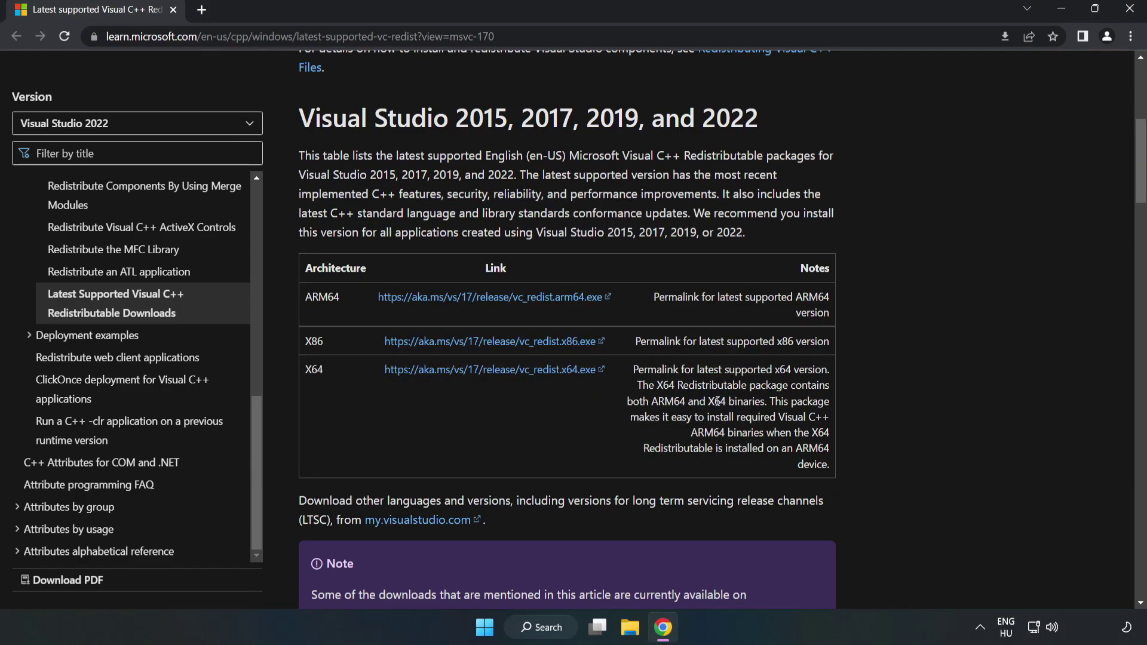
Close Chrome and show the Start menu power options, including Restart
click(1130, 13)
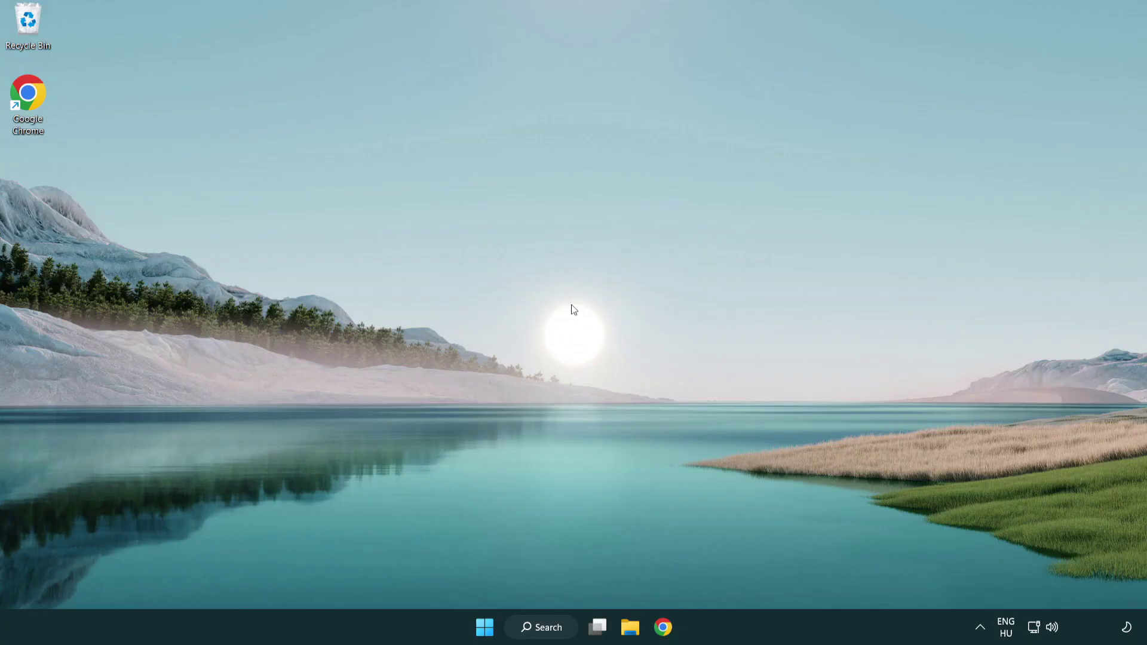
click(485, 627)
click(760, 577)
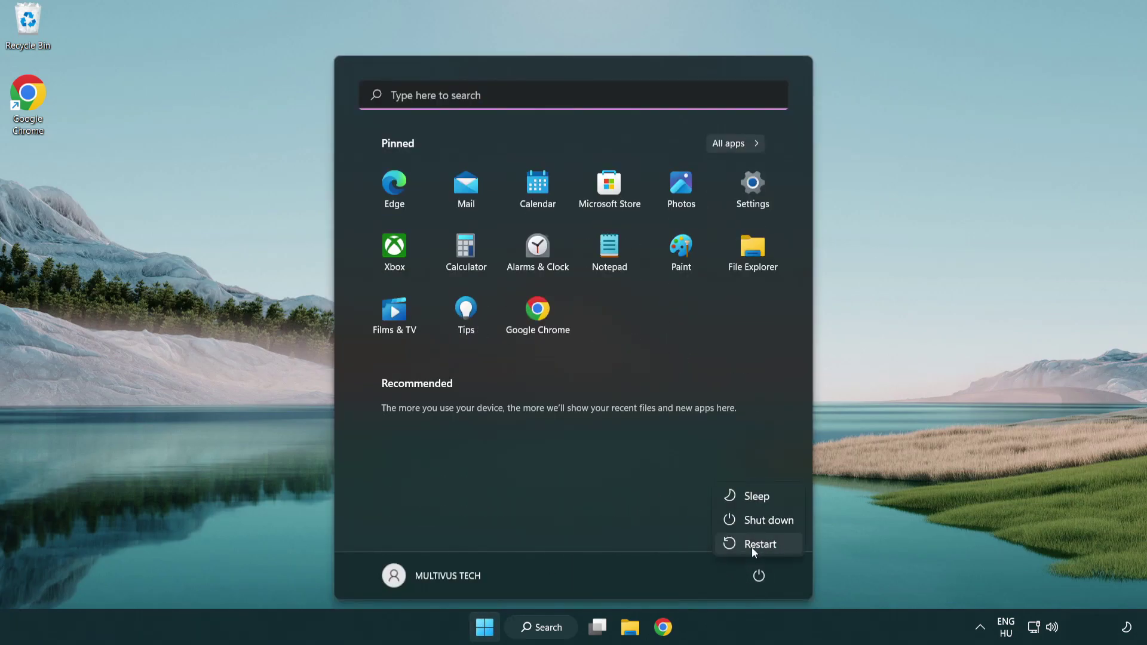